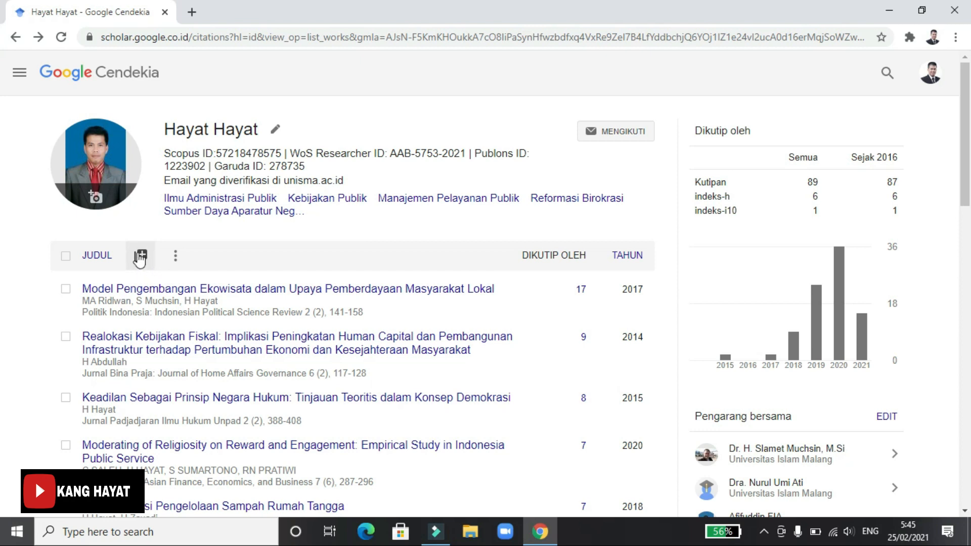
click(142, 256)
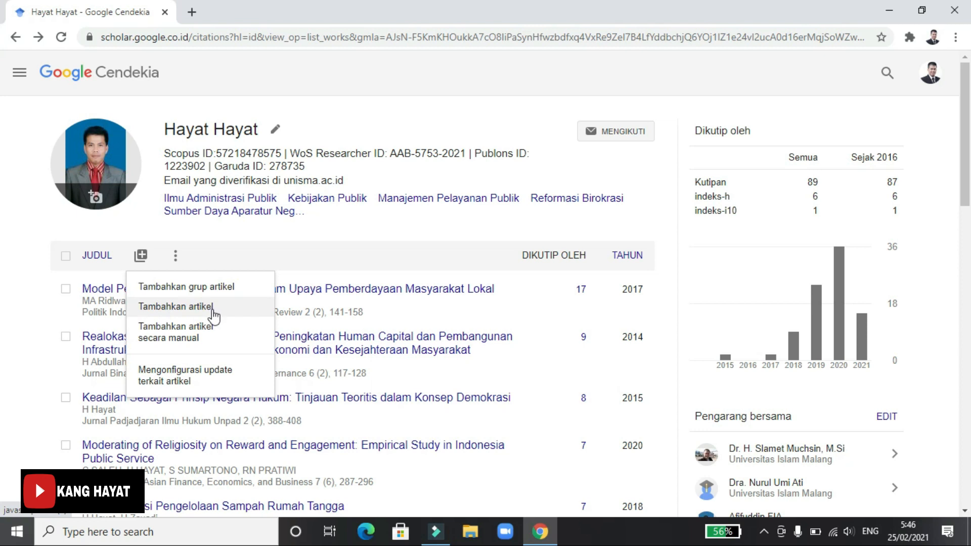
click(213, 287)
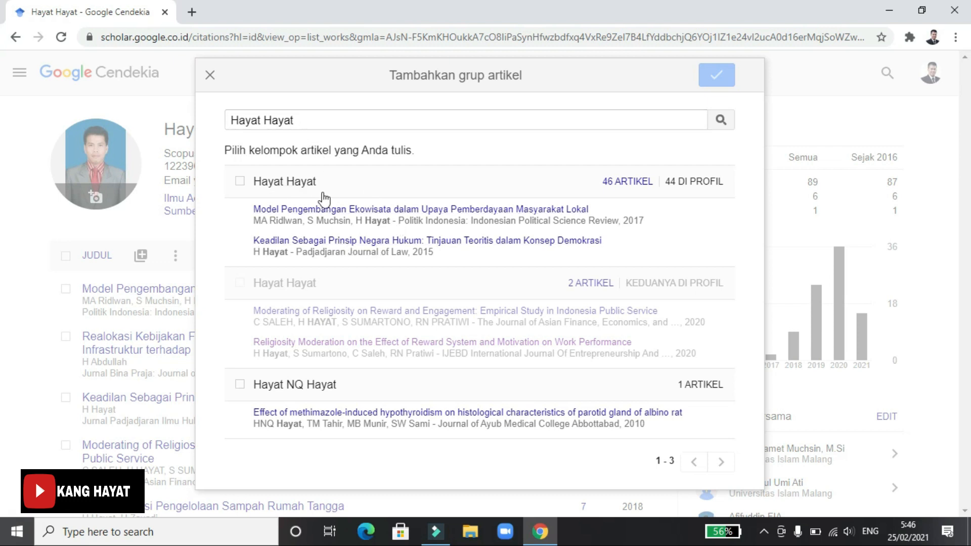
drag(326, 122, 139, 132)
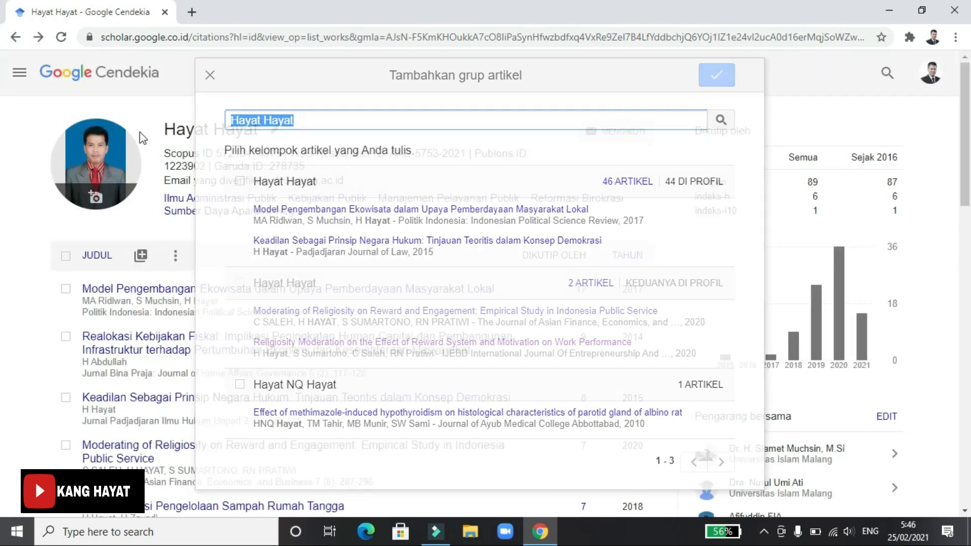
Step: Start adding an article group to the profile and replace the author's name in the search with "international conference"
click(141, 255)
click(141, 287)
click(286, 119)
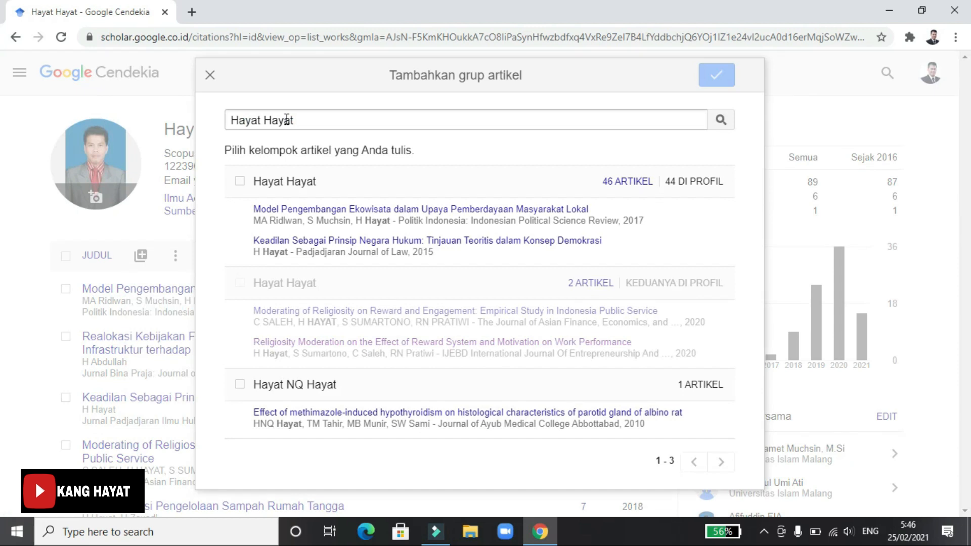
drag(304, 123, 223, 119)
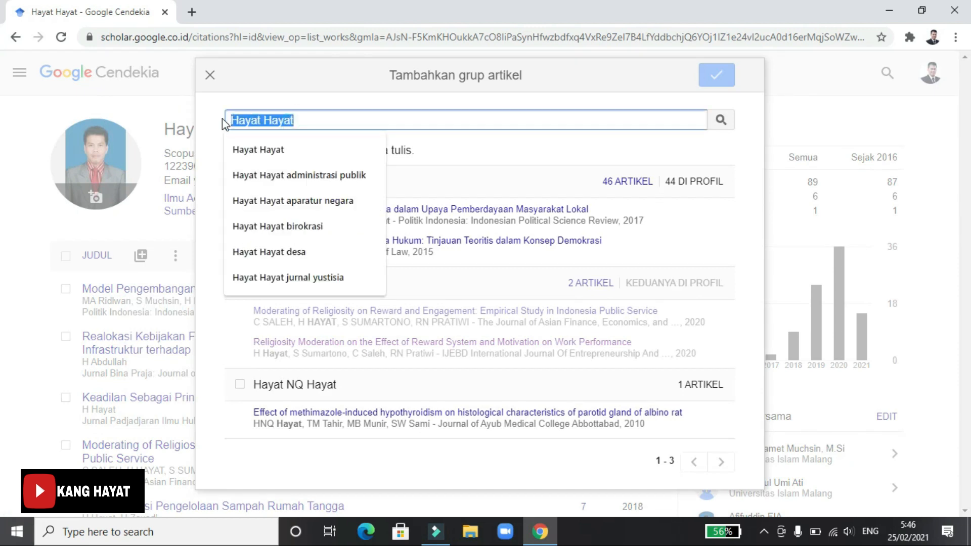
key(BackSpace)
text(international conference)
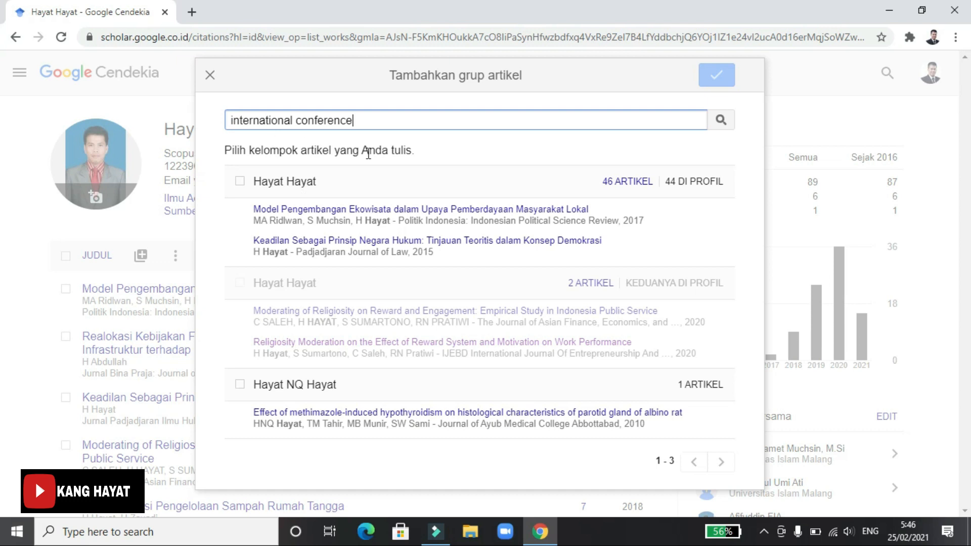
Step: Try a placeholder title as the article group search text and leave the article group dialog without searching
text(jeudu)
key(BackSpace)
key(BackSpace)
key(BackSpace)
key(BackSpace)
text(udu)
key(BackSpace)
text(l.....)
drag(429, 115, 158, 98)
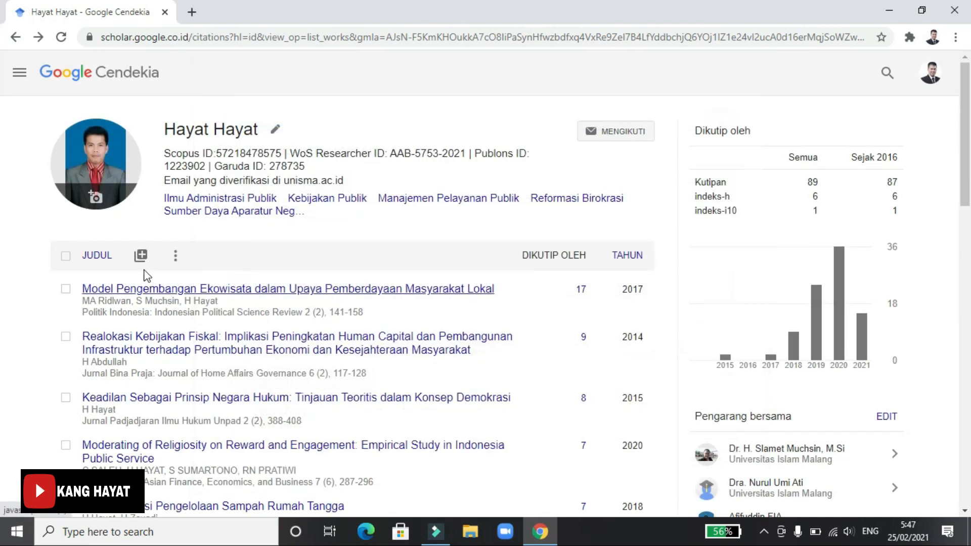
Step: Start adding individual articles to the profile and search for them by the author's full name
click(141, 256)
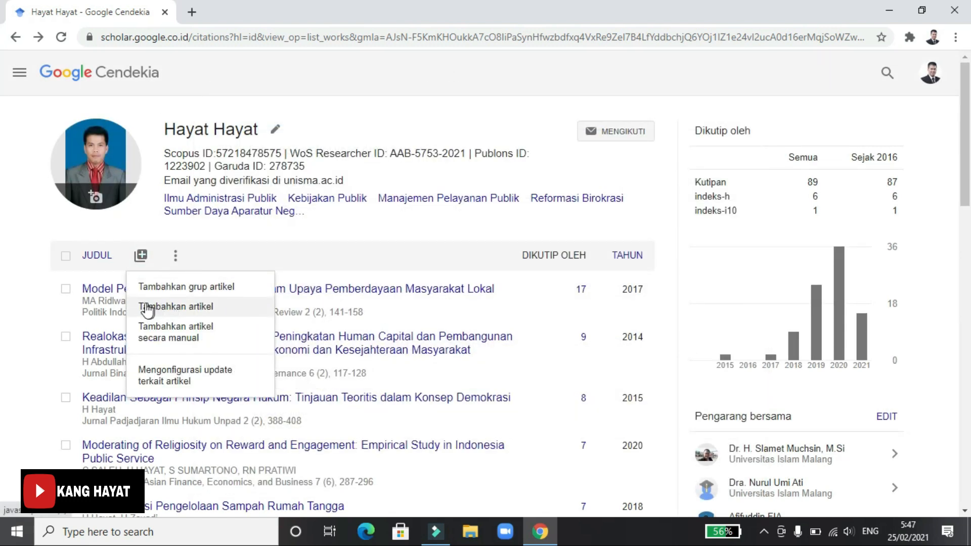
click(209, 308)
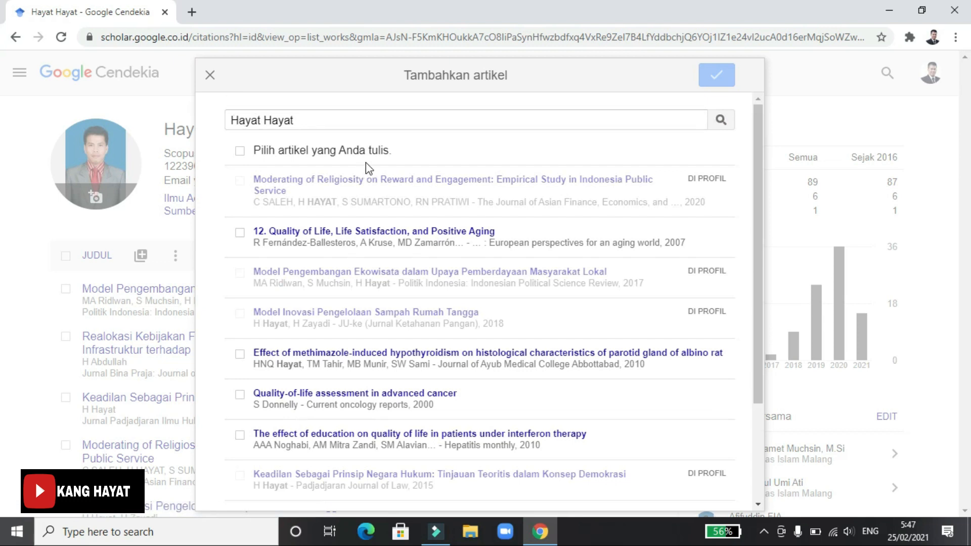
drag(305, 120, 225, 122)
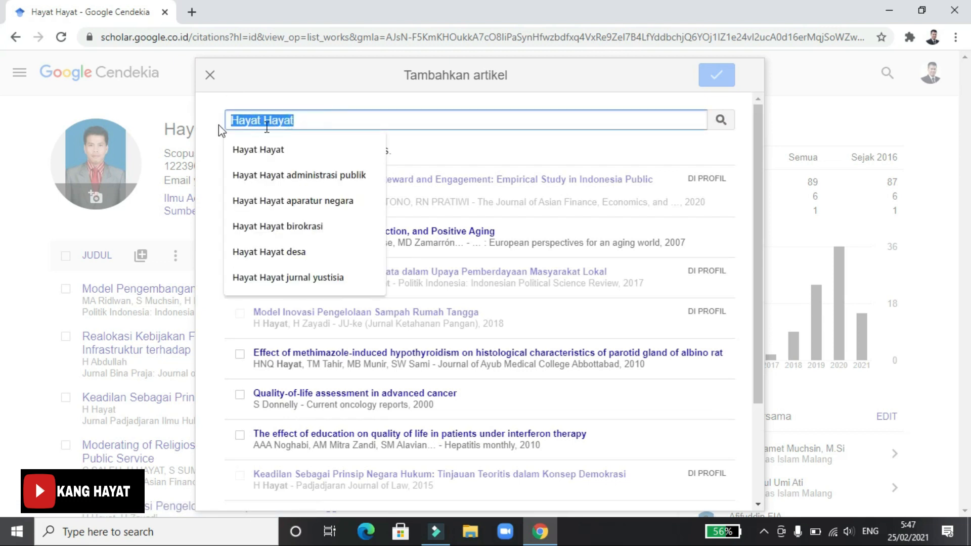
click(442, 128)
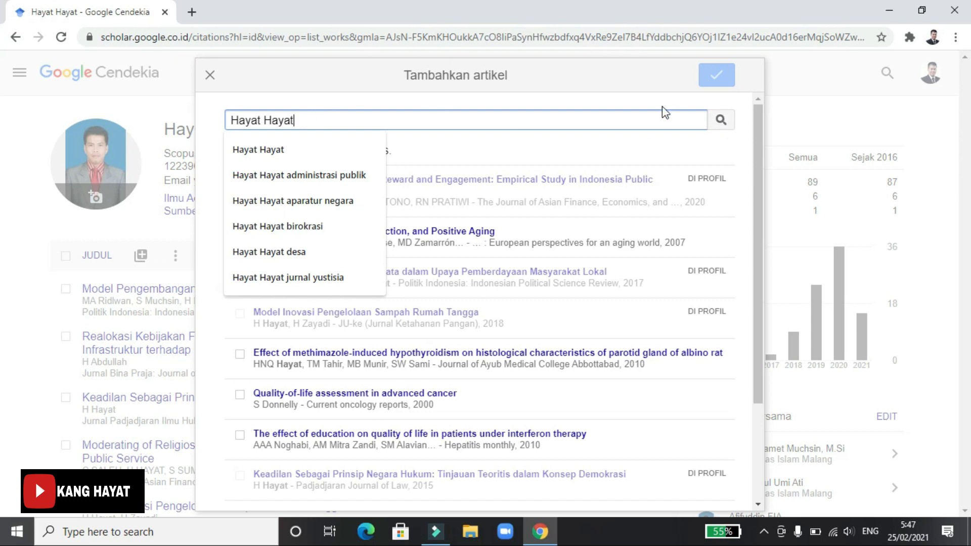
click(720, 123)
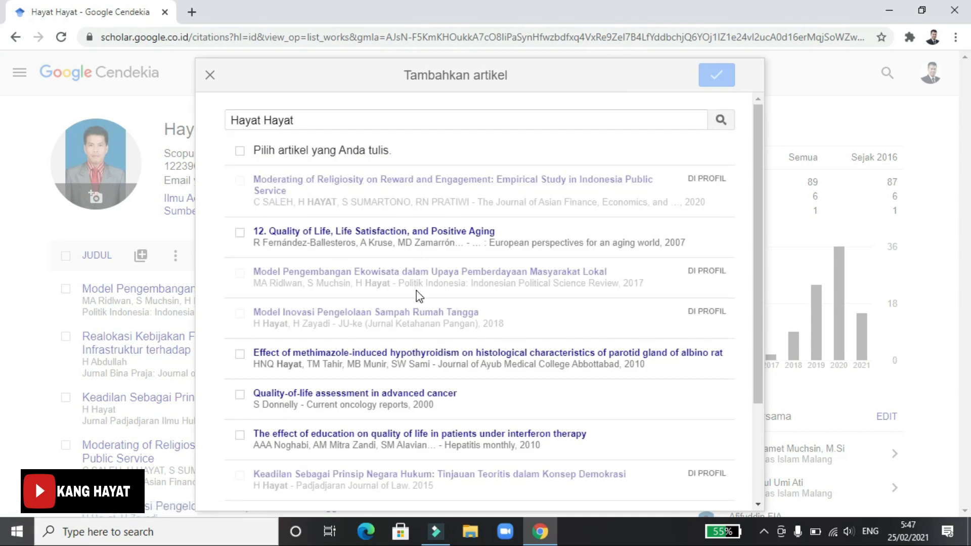
Step: Examine the first three pages of article results for works by the profile owner and close the dialog without adding any
scroll(419, 296, down, 2)
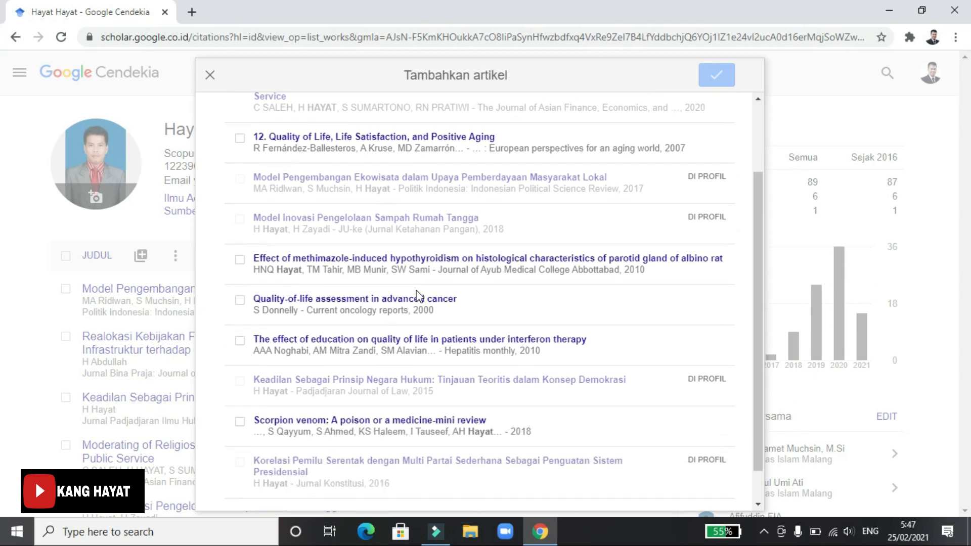
scroll(418, 296, up, 3)
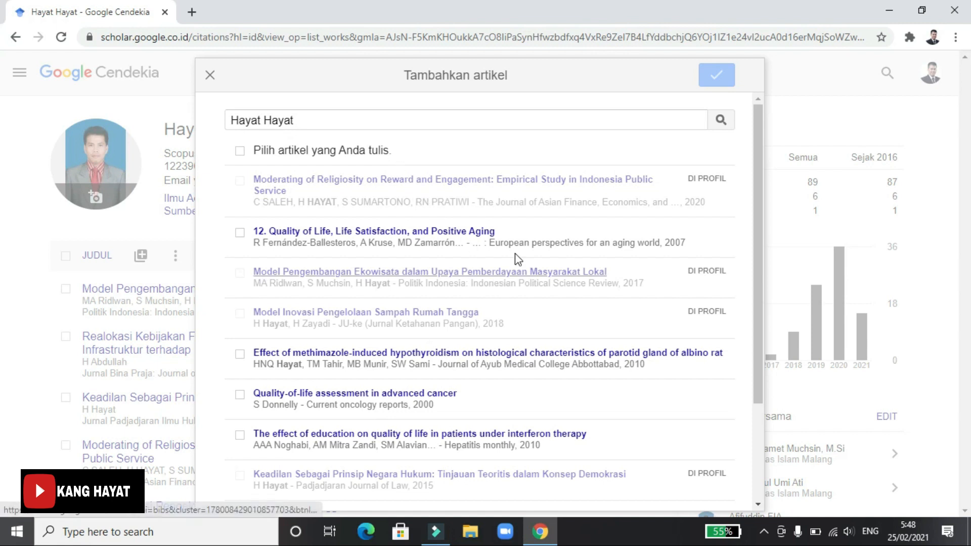
scroll(390, 263, down, 2)
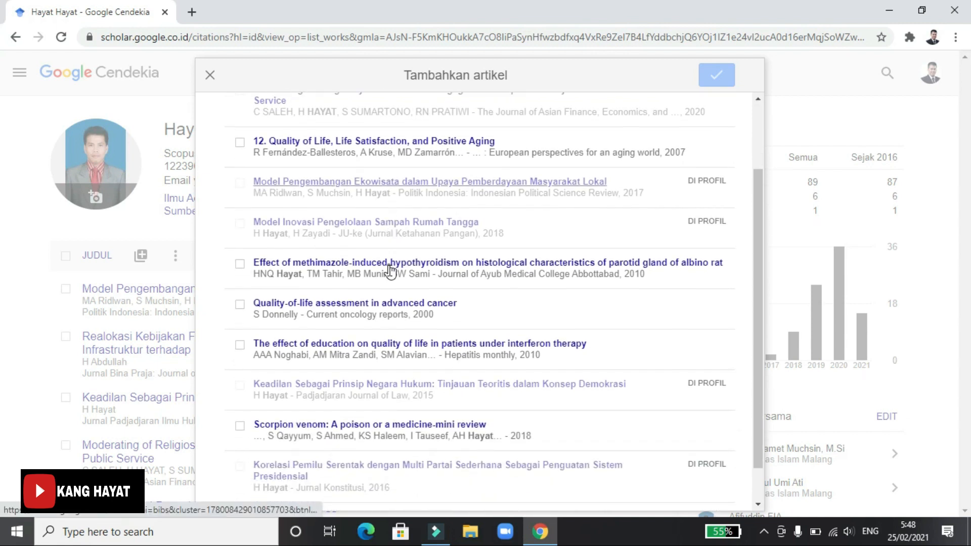
scroll(486, 369, down, 1)
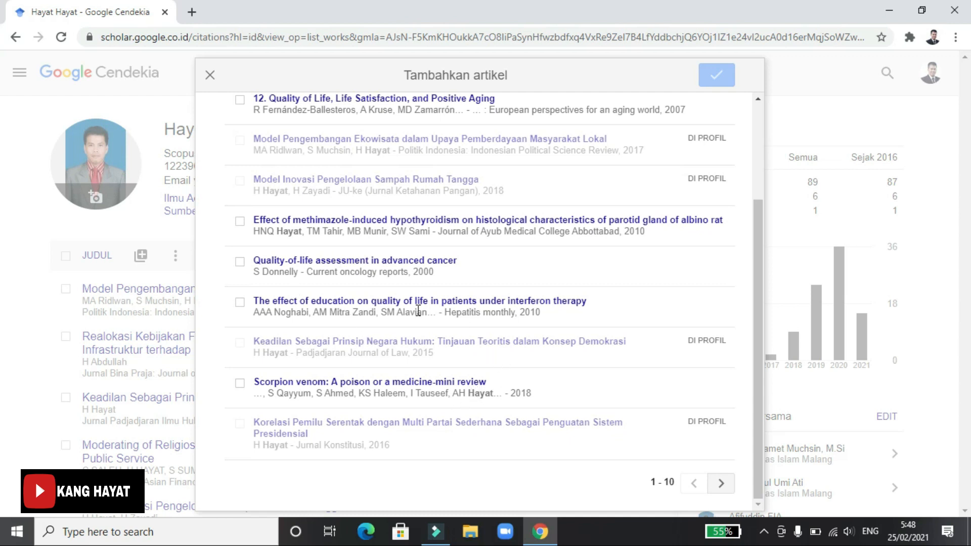
scroll(419, 309, up, 3)
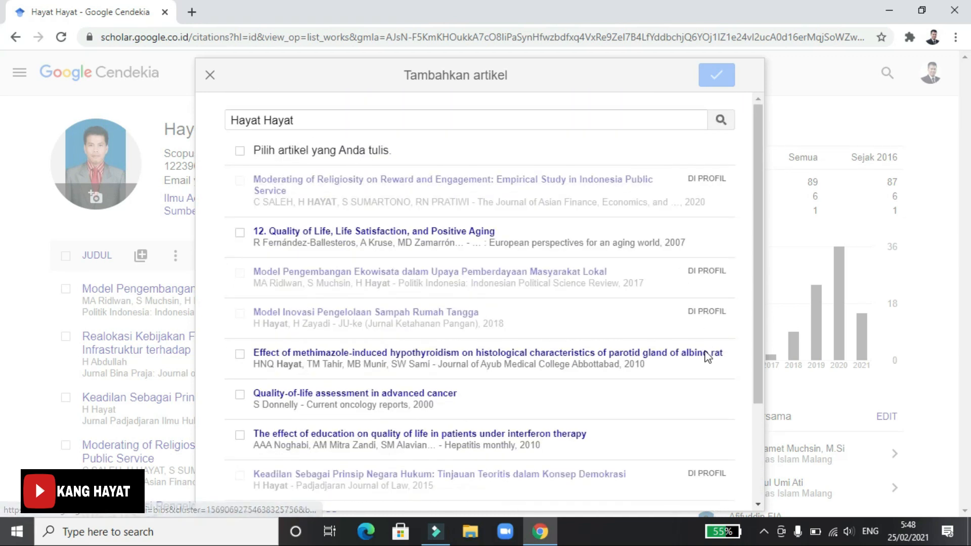
scroll(703, 389, down, 3)
click(721, 484)
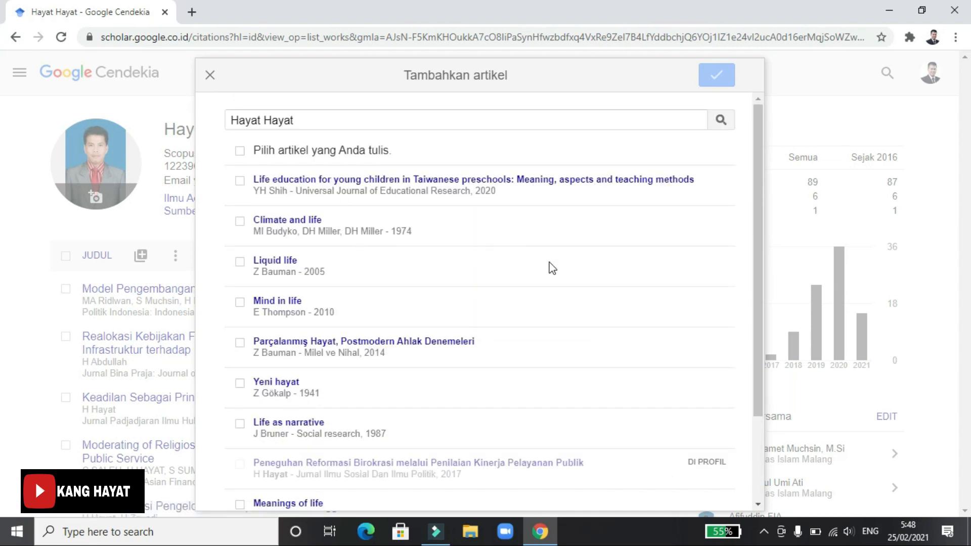
scroll(554, 268, down, 3)
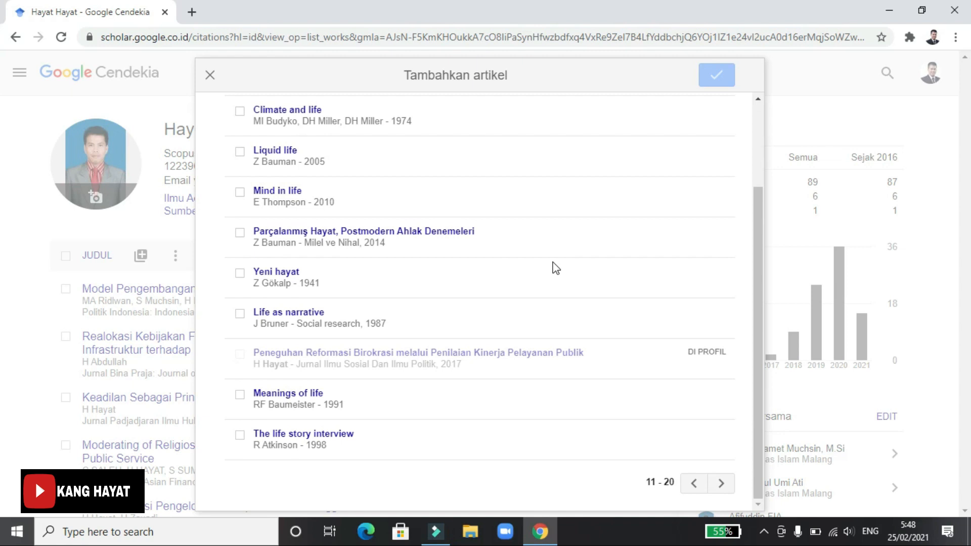
scroll(509, 297, up, 4)
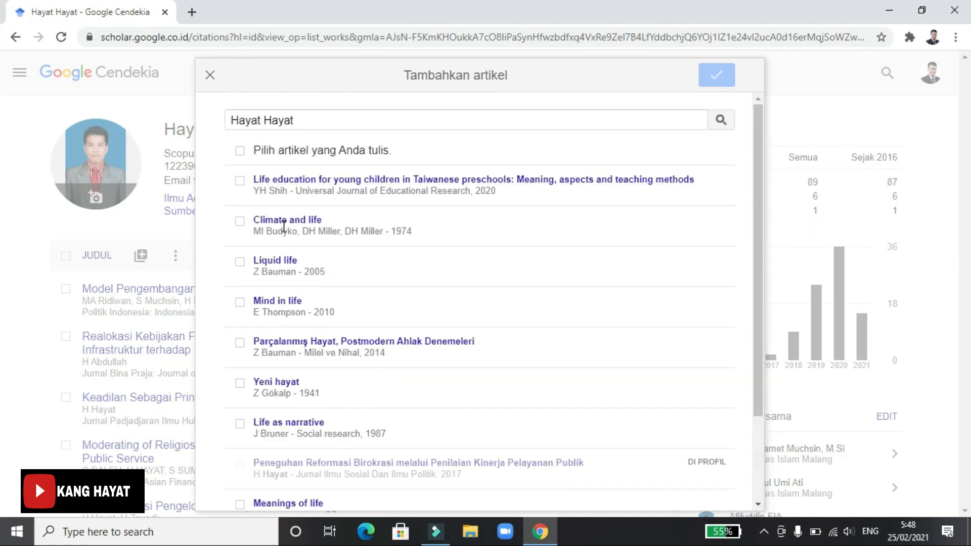
scroll(556, 329, down, 3)
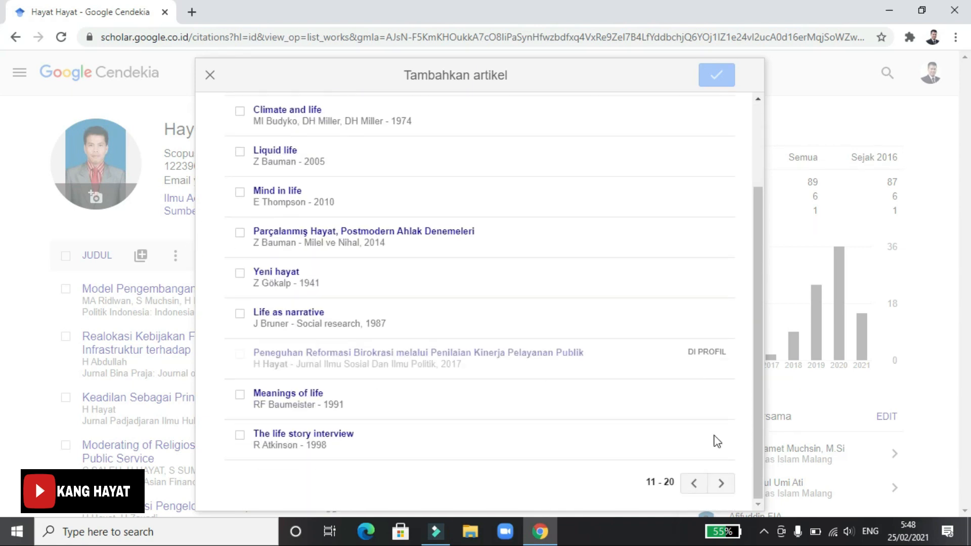
click(721, 483)
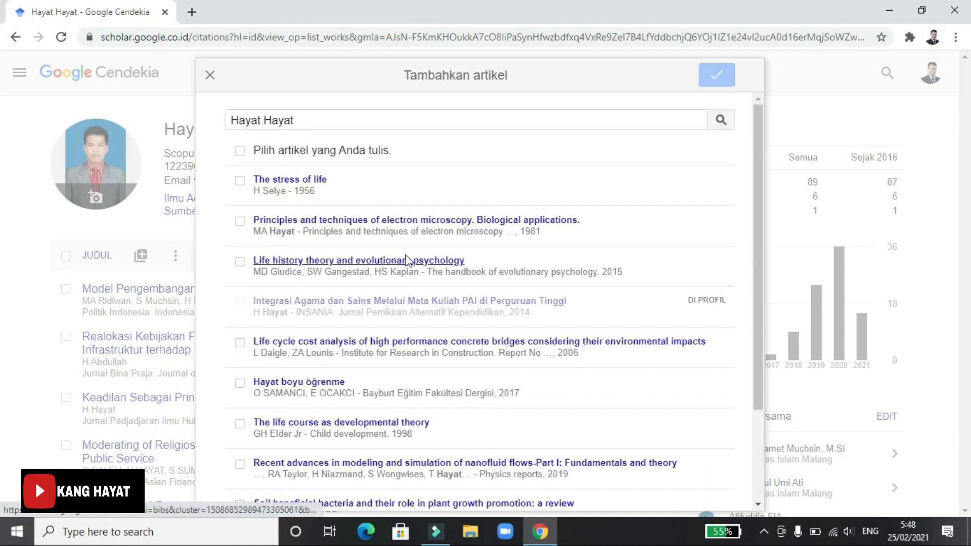
scroll(460, 308, down, 2)
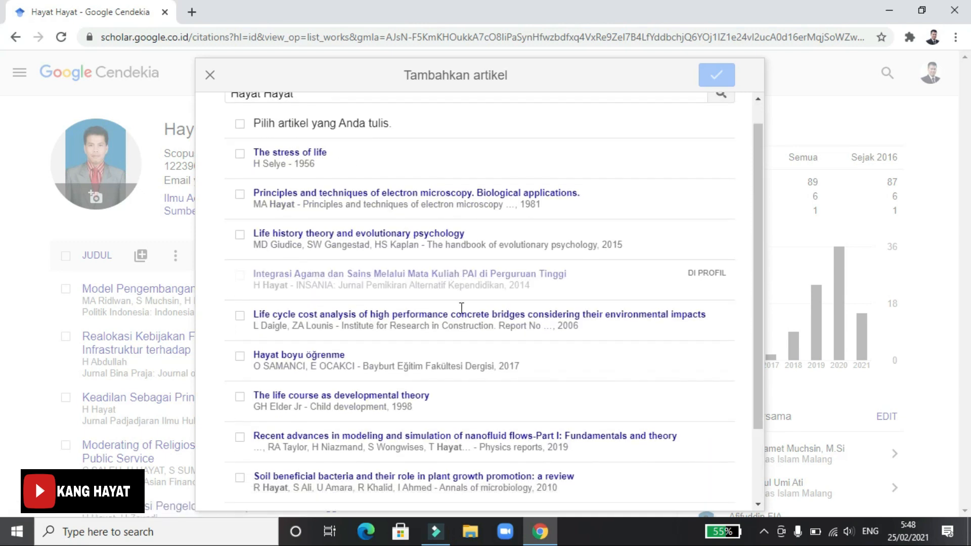
scroll(460, 308, up, 2)
scroll(460, 308, down, 2)
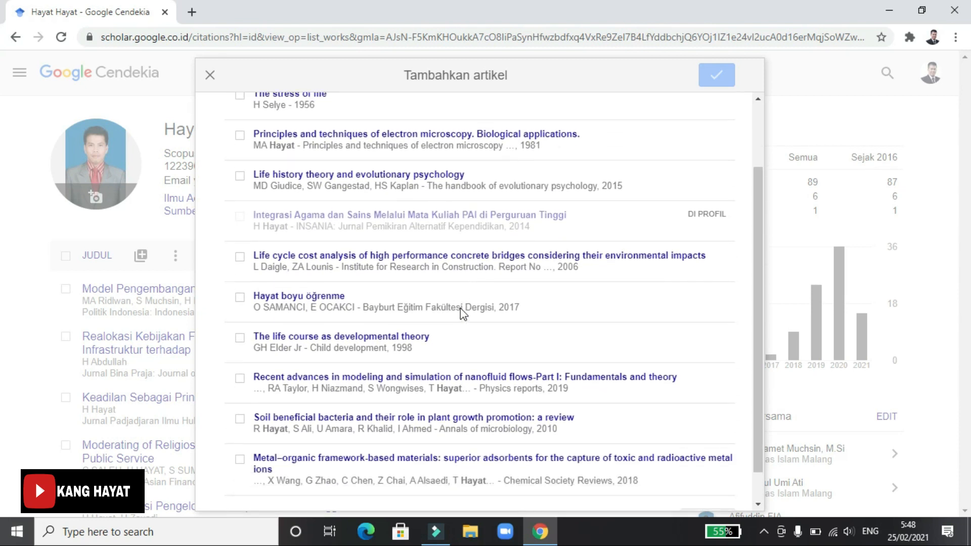
scroll(460, 308, up, 3)
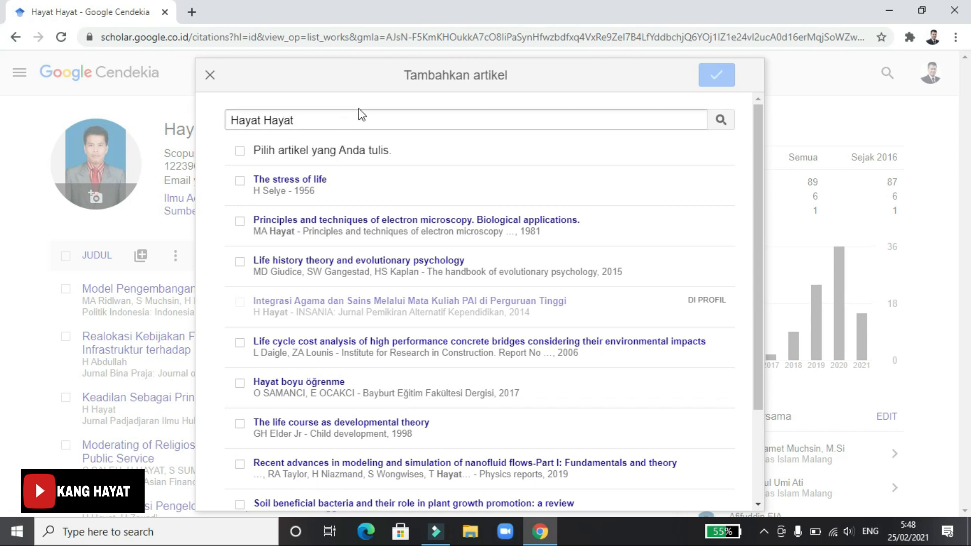
click(314, 125)
click(210, 75)
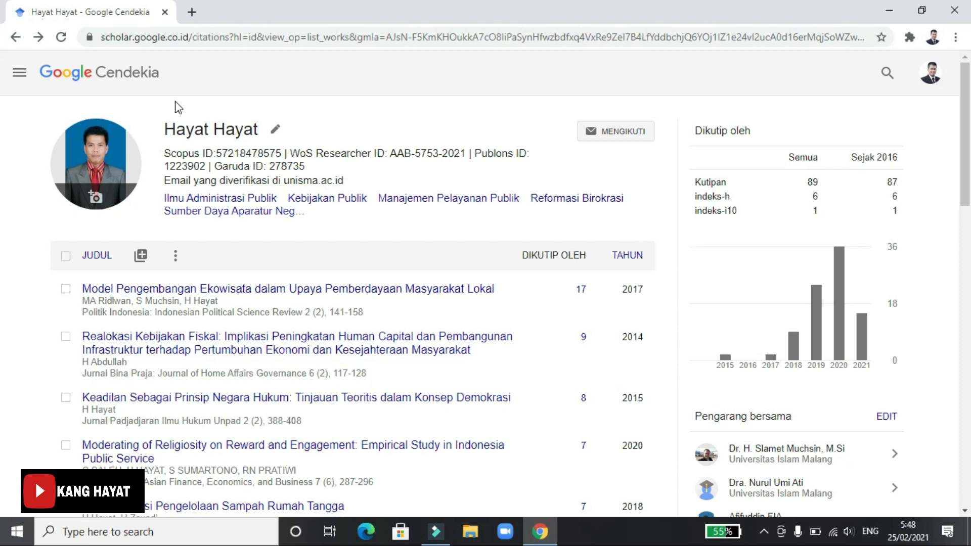
Step: Reopen the individual article search and search for "Manajemen peleyanan publik" followed by the author's full name
click(140, 255)
click(166, 309)
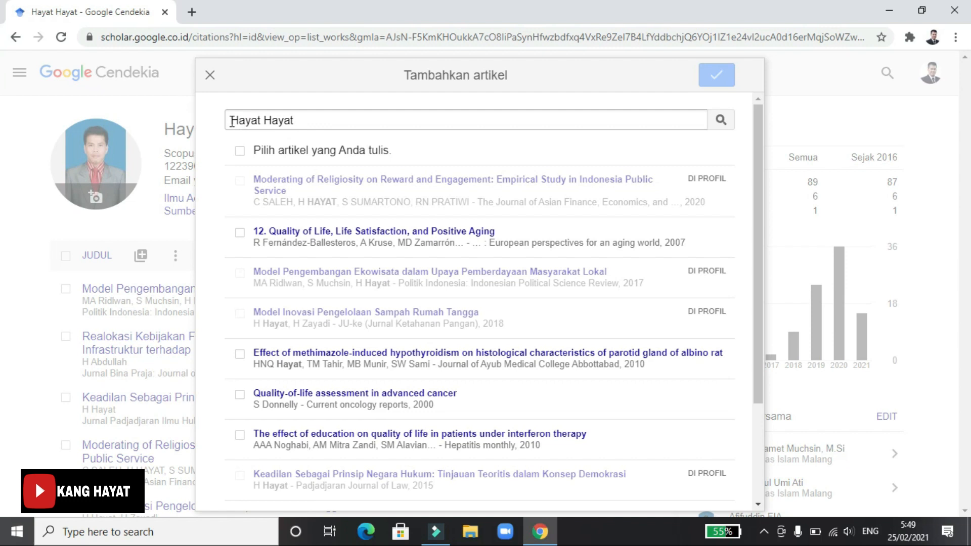
click(232, 121)
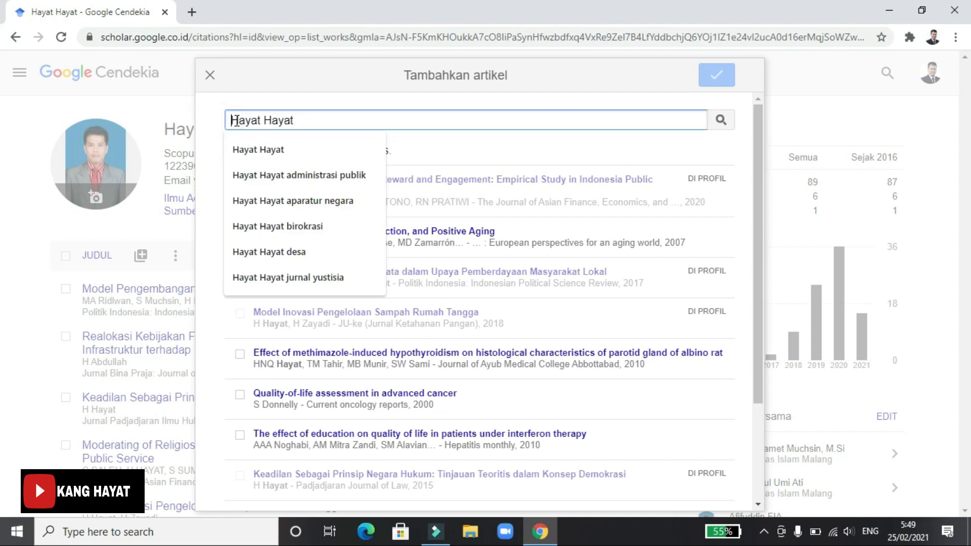
text(Manajemen peleyanan publik)
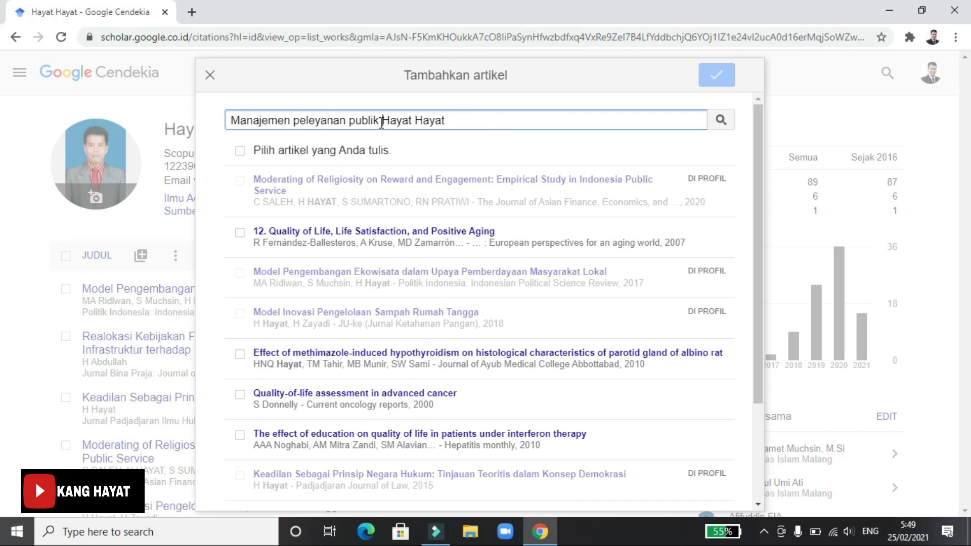
click(714, 121)
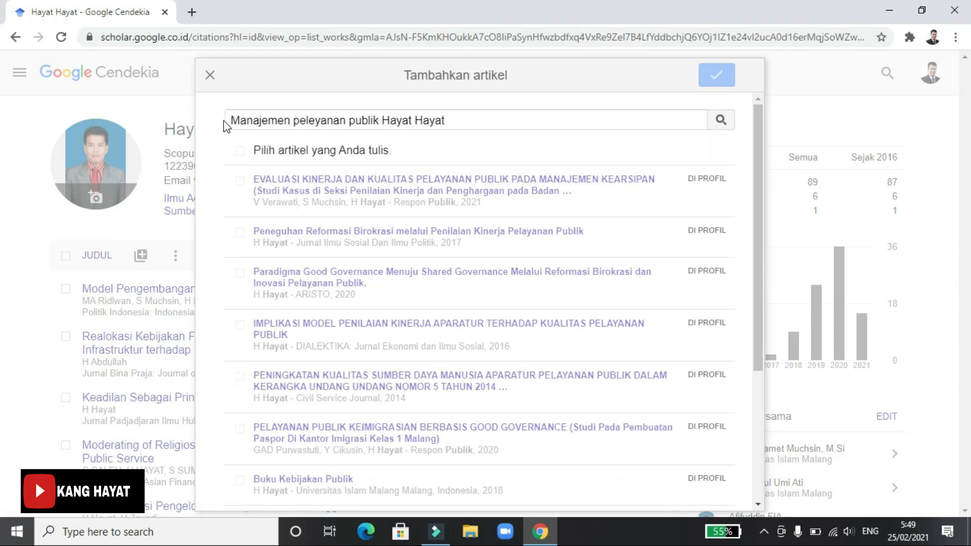
Step: Examine the first two pages of results for articles missing from the profile and close the dialog without adding any
drag(230, 121, 411, 121)
scroll(442, 259, down, 5)
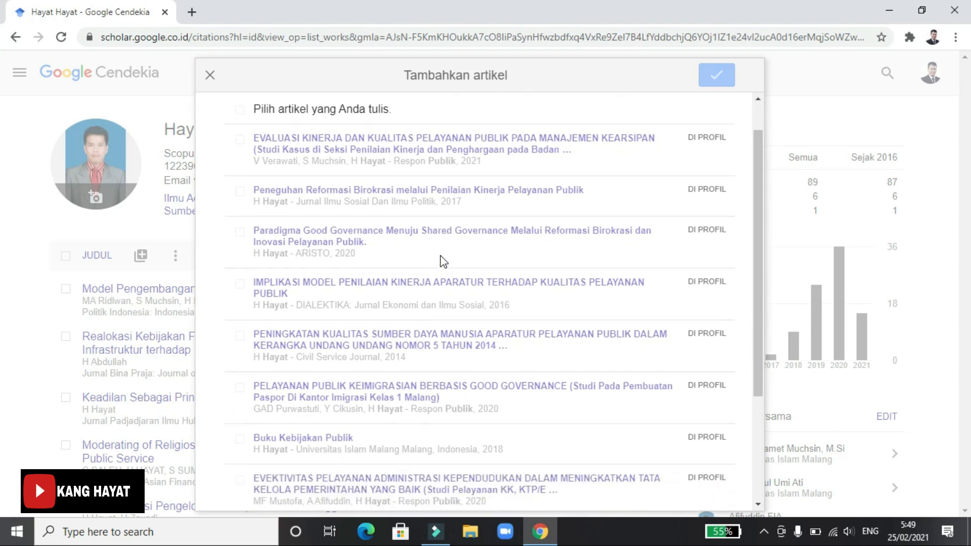
click(718, 485)
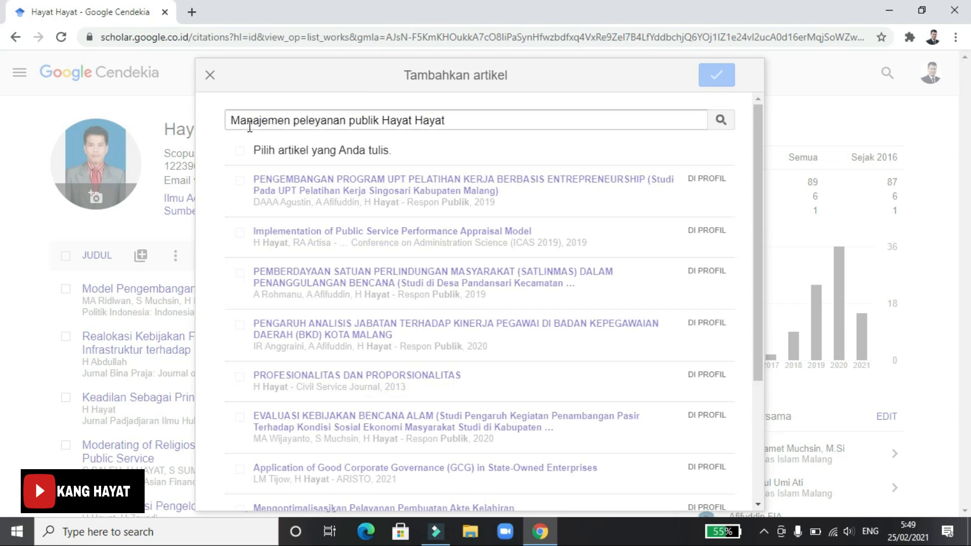
scroll(445, 299, down, 4)
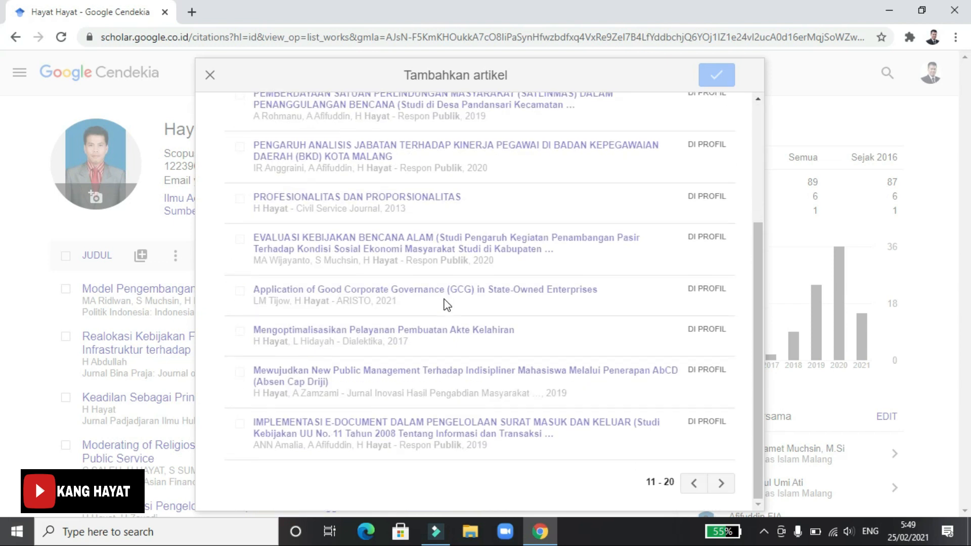
scroll(435, 227, up, 5)
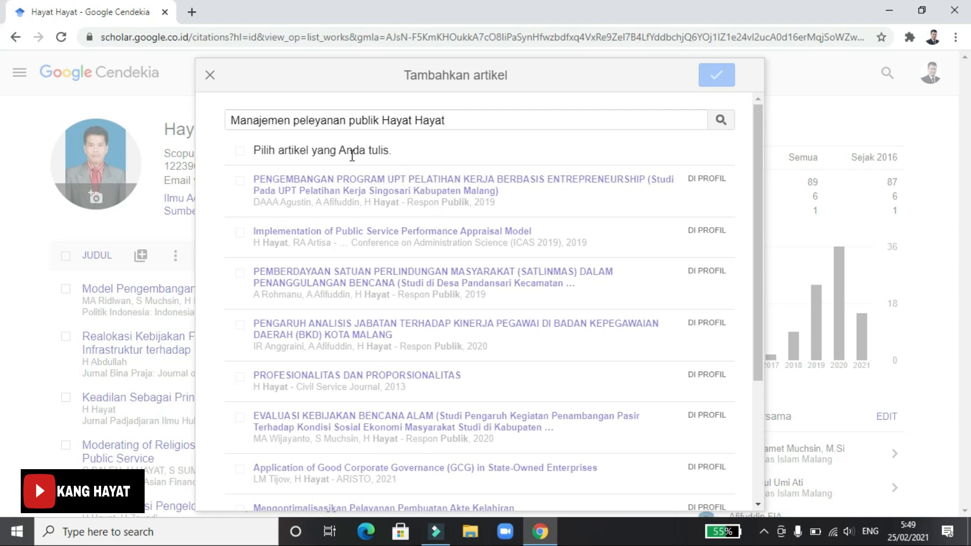
click(210, 75)
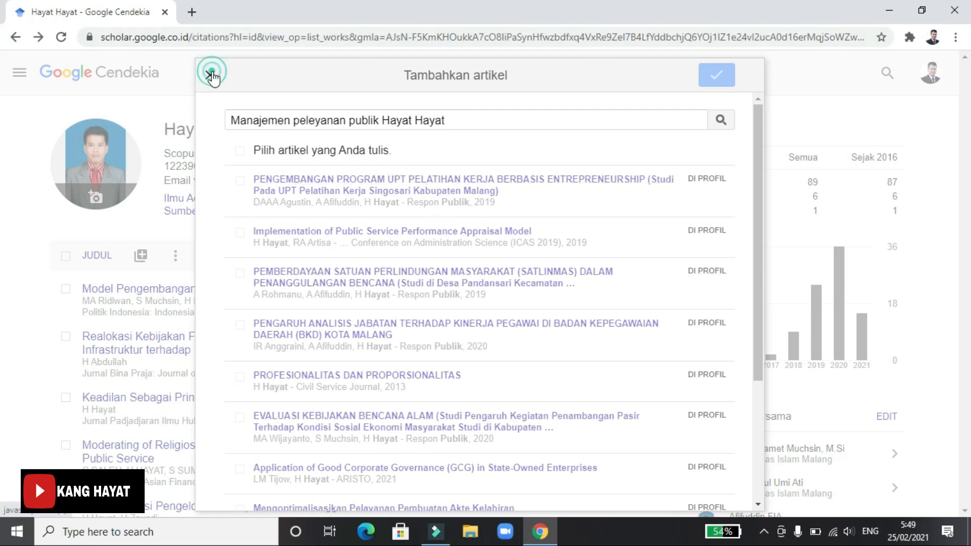
Step: Start adding an article manually as a journal publication and enter the title "Pengaruh Kompetensi terhadap Prestasi Kerja"
click(141, 256)
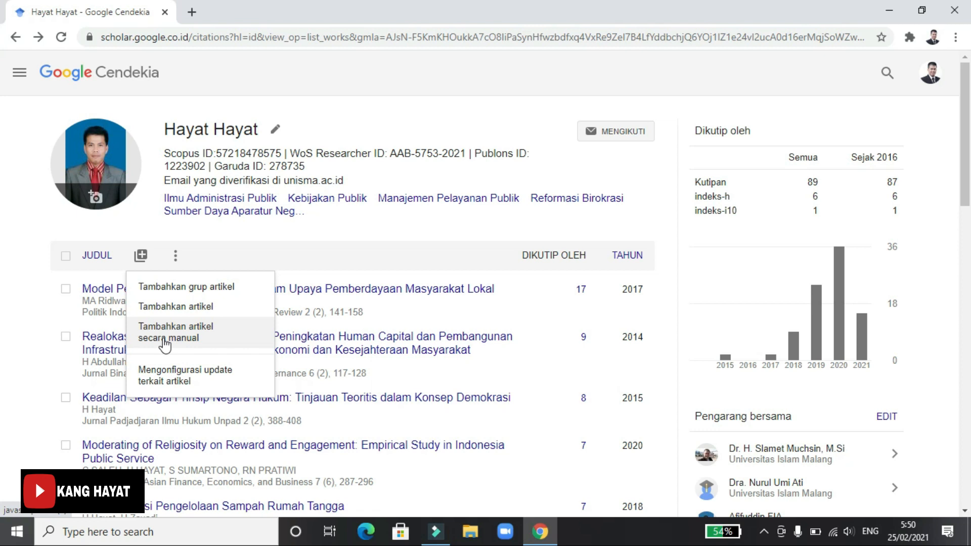
click(160, 337)
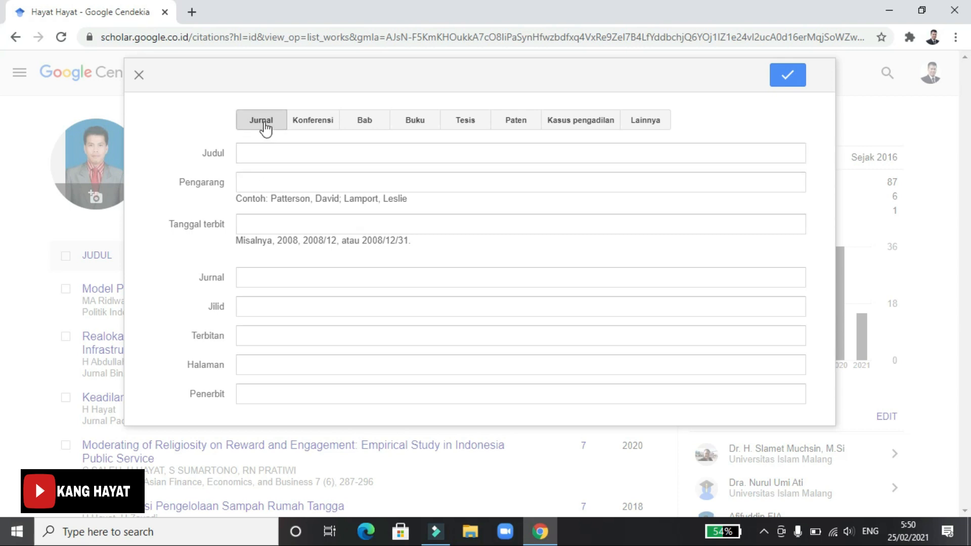
click(261, 156)
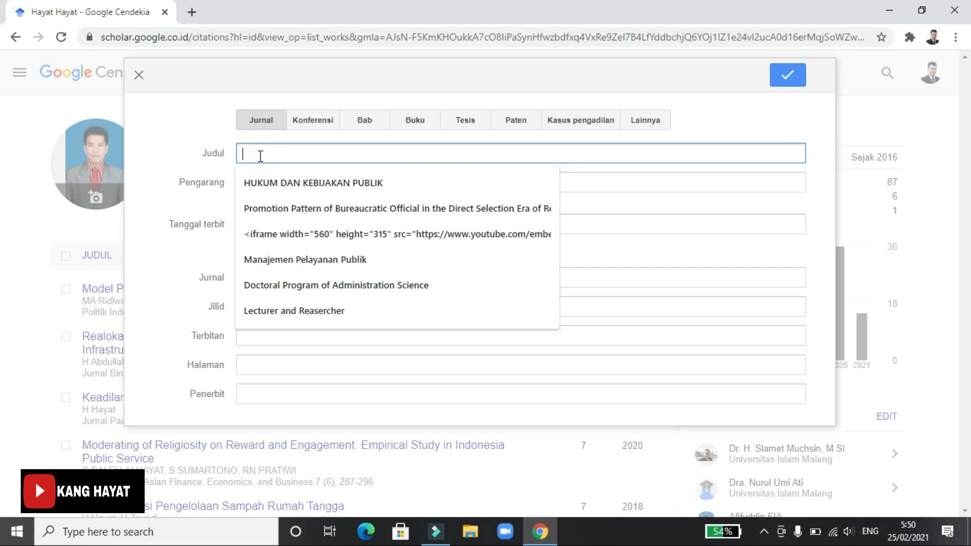
text(Pengaruh)
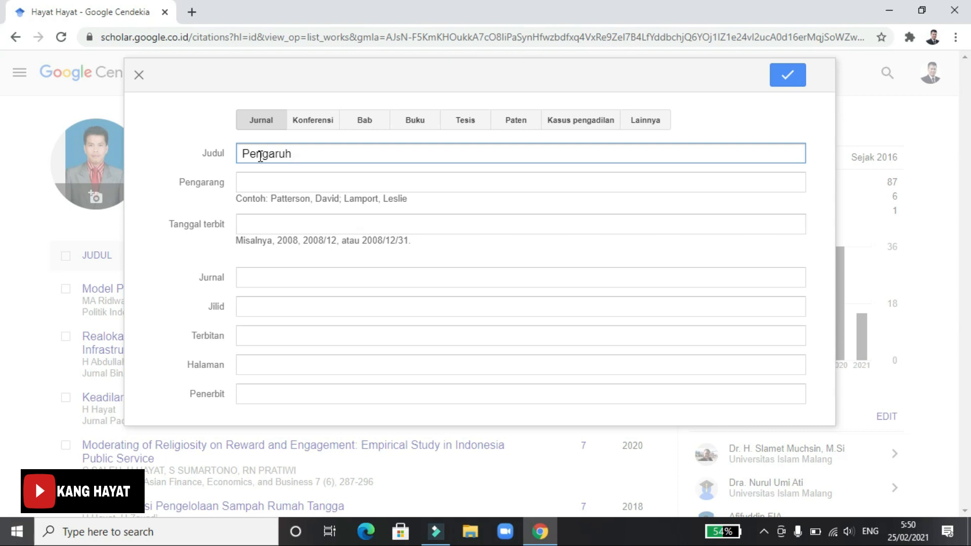
text(Kompetensi terhadap Prestasi Kerja)
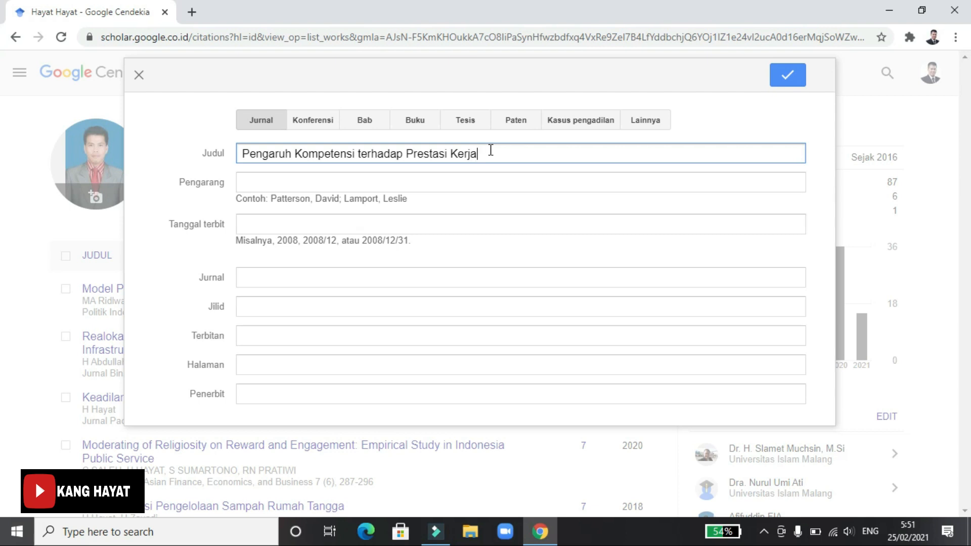
drag(490, 151, 239, 152)
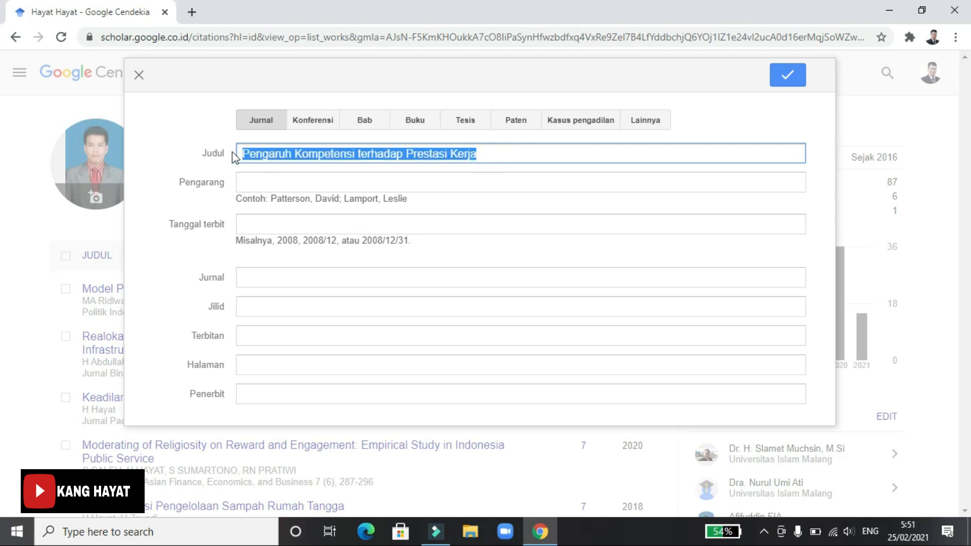
click(257, 180)
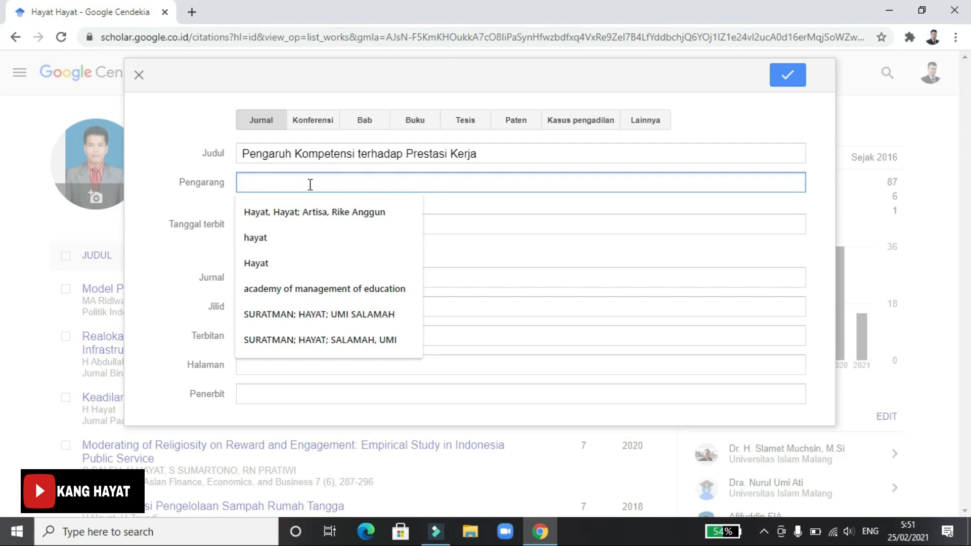
text(Hayat)
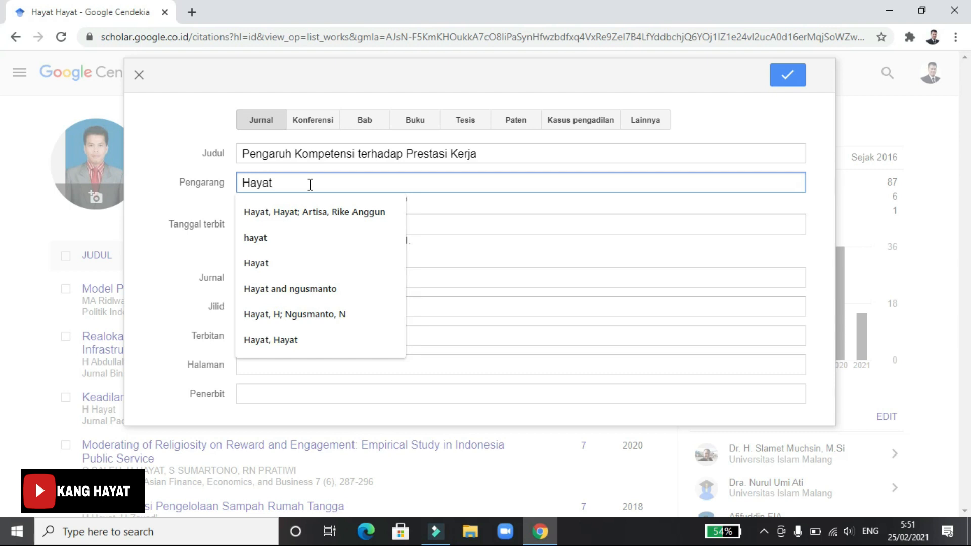
text(, Hayat)
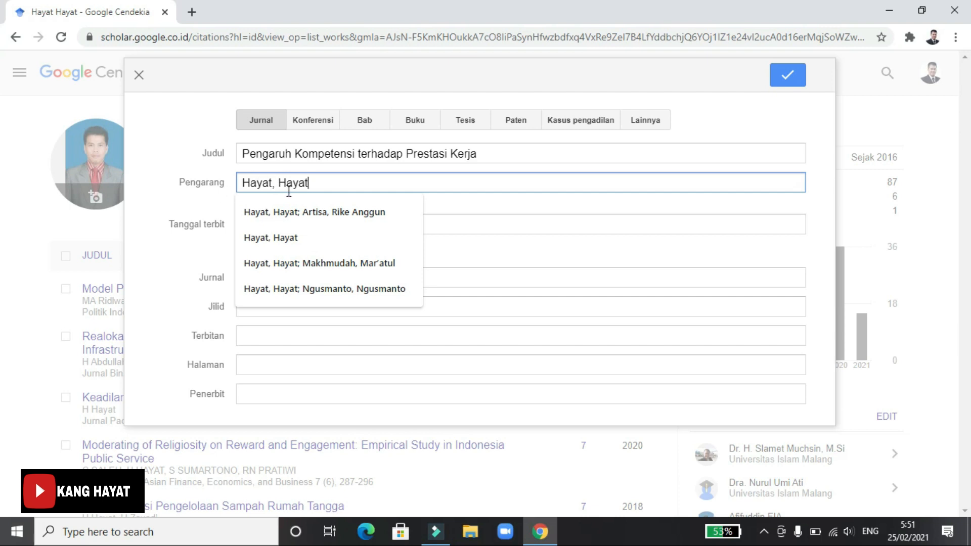
drag(315, 187, 227, 180)
text(Muha)
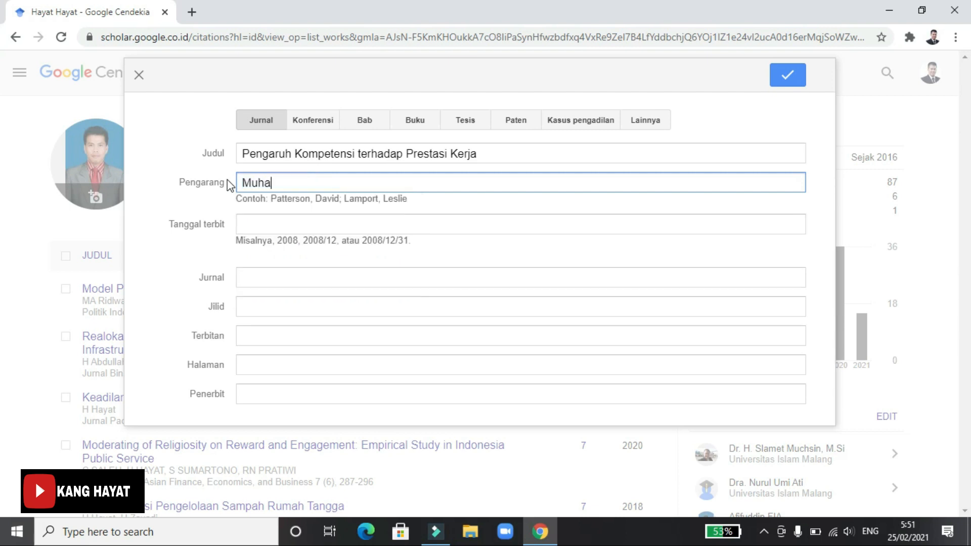
text(mmad Yunus)
click(340, 181)
Step: Enter the first author as surname and initial and the second author as surname and first name, separating the authors with semicolons
drag(313, 181, 177, 182)
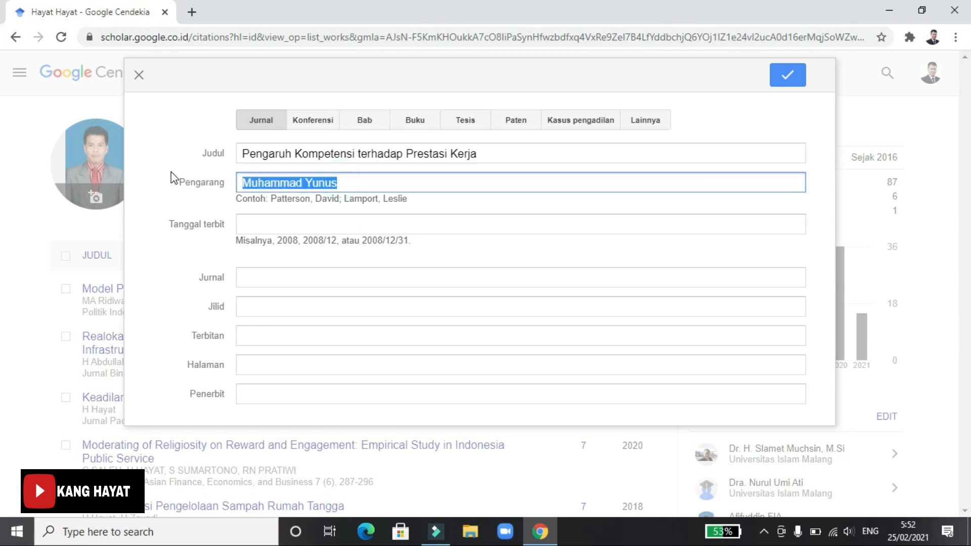
text(Yunus, Mu)
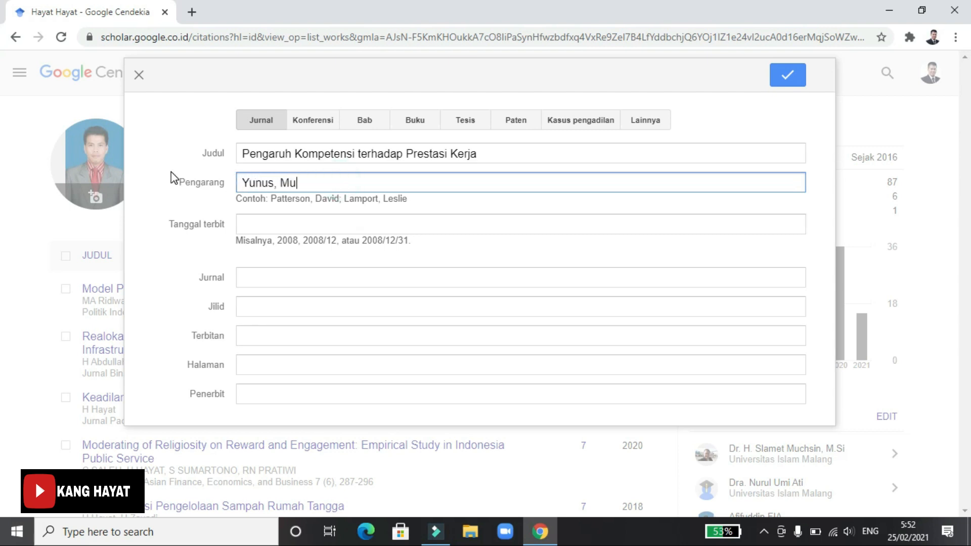
text(hammad)
key(BackSpace)
key(BackSpace)
key(BackSpace)
key(BackSpace)
key(BackSpace)
key(BackSpace)
key(BackSpace)
text(; Hayat, Hayat)
text(;)
text(Hamiddin)
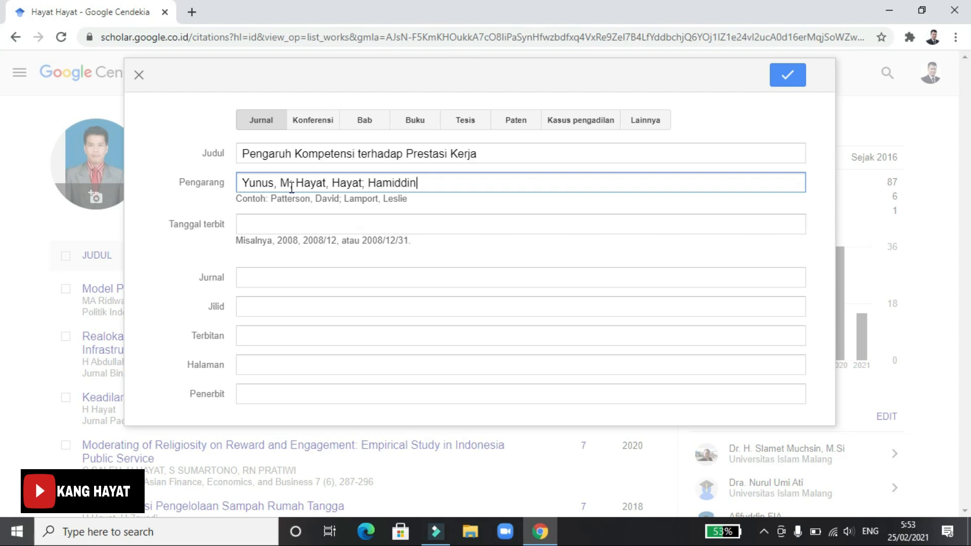
text(, ha)
key(BackSpace)
key(BackSpace)
text(ham)
key(BackSpace)
key(BackSpace)
key(BackSpace)
key(BackSpace)
key(BackSpace)
key(BackSpace)
key(BackSpace)
key(BackSpace)
key(BackSpace)
key(BackSpace)
key(BackSpace)
key(BackSpace)
key(BackSpace)
Step: Add the third author to the author list as surname, comma and first initial
text(Badri, Mo)
key(BackSpace)
text(oh)
key(BackSpace)
key(BackSpace)
drag(425, 186, 246, 175)
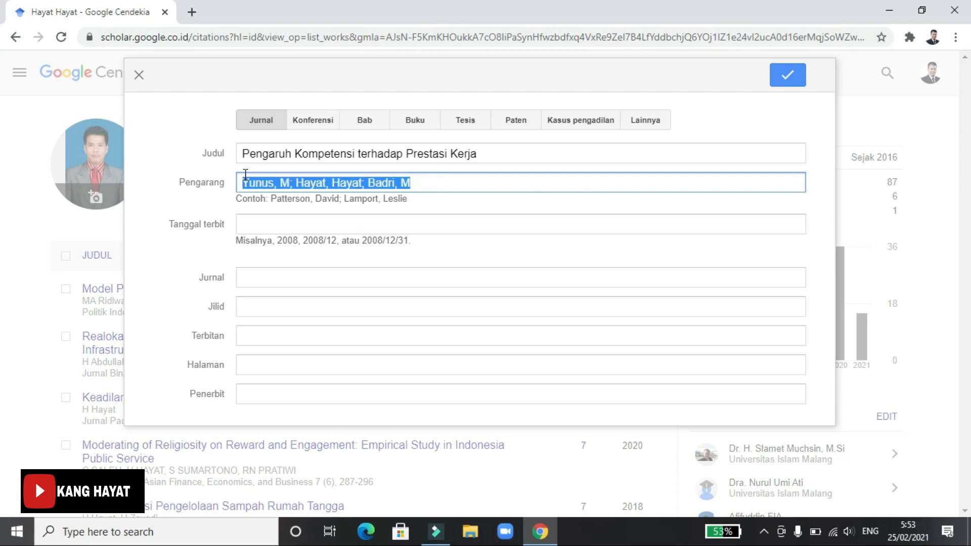
click(447, 181)
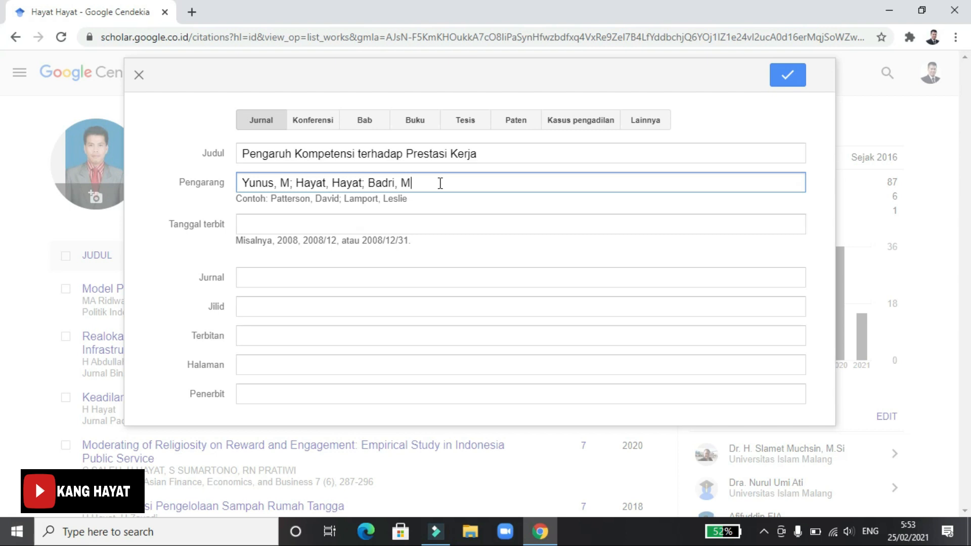
Step: Set the article's publication date to 2020/09/01
click(265, 222)
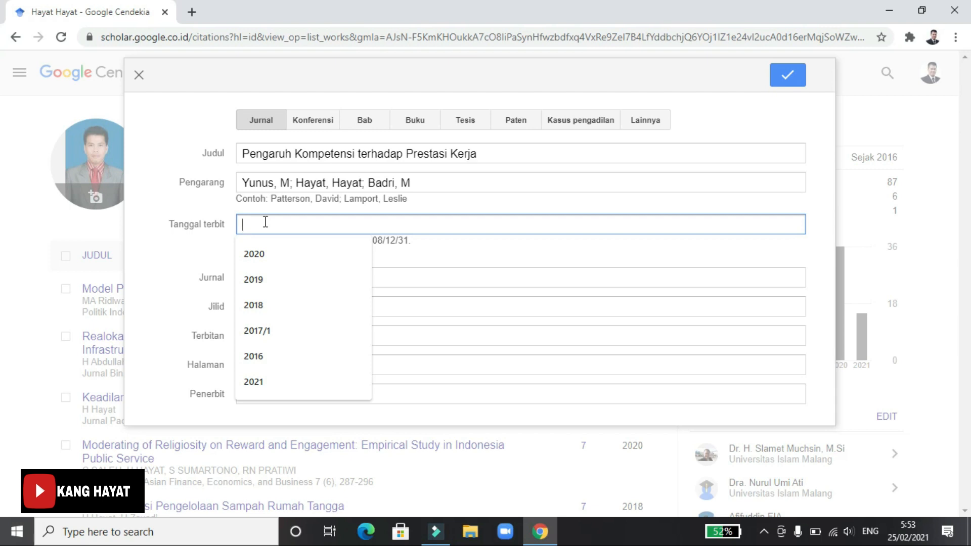
click(463, 222)
click(444, 258)
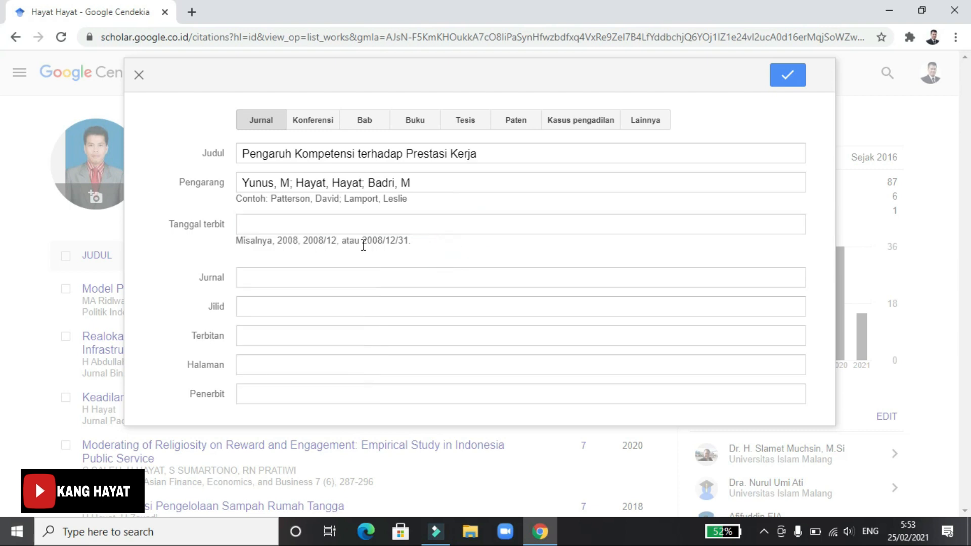
click(296, 223)
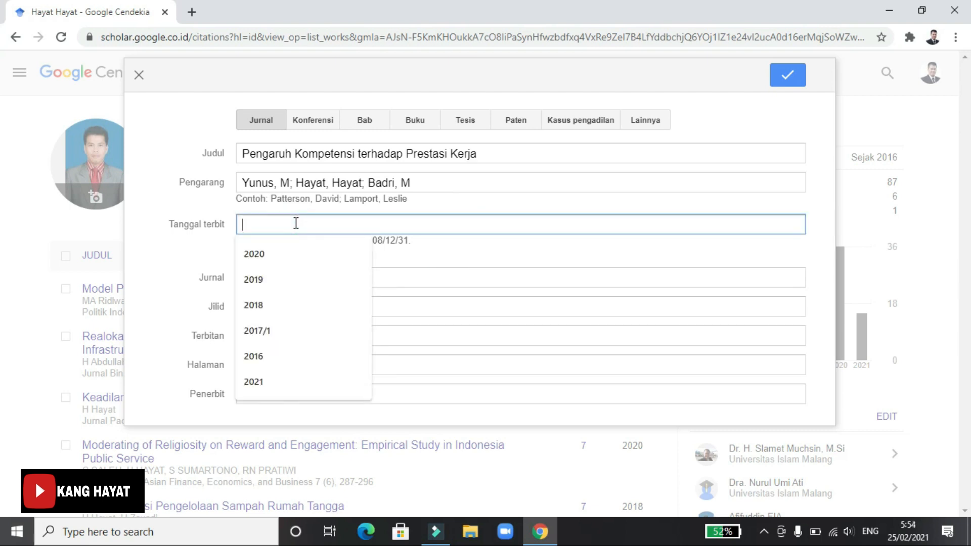
text(2020)
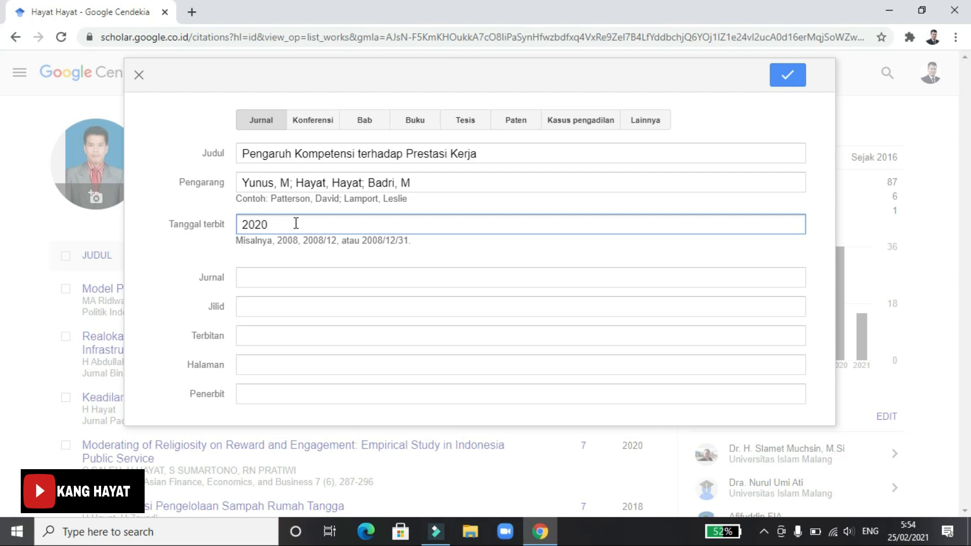
text(/)
text(12)
key(BackSpace)
key(BackSpace)
text(09)
text(/01)
Step: Enter "Jurnal Ilmu Sosial dan Politik" as the journal name
click(271, 278)
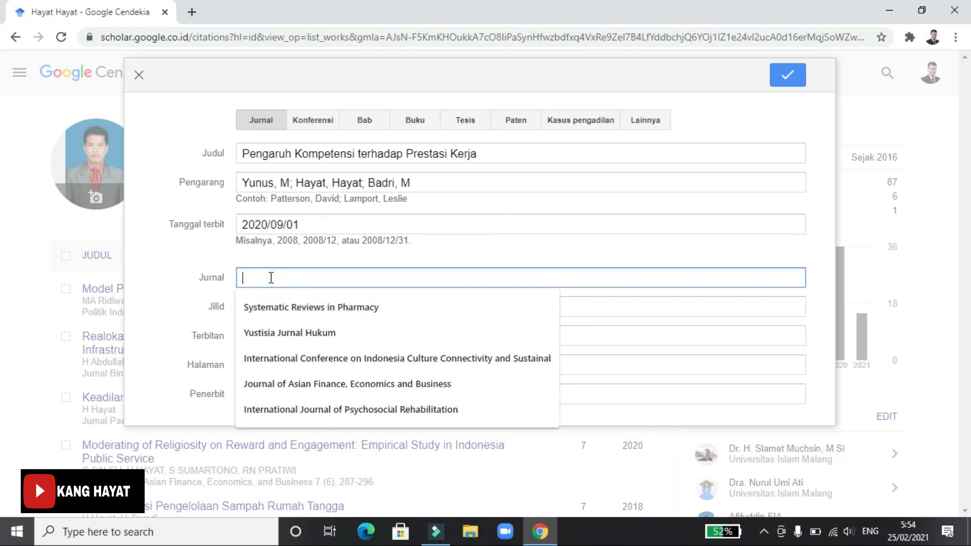
text(Jurnal)
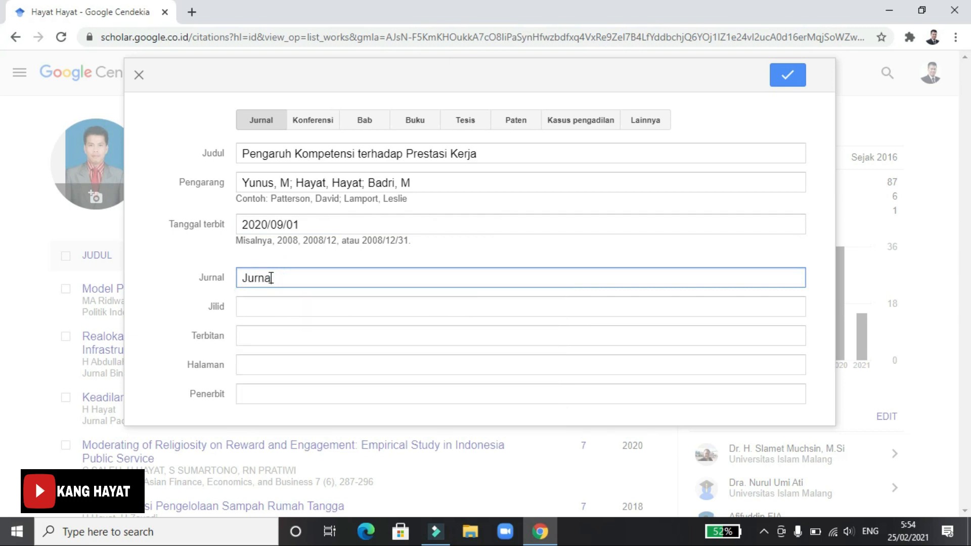
text( Ilmu Sosial dan Politik)
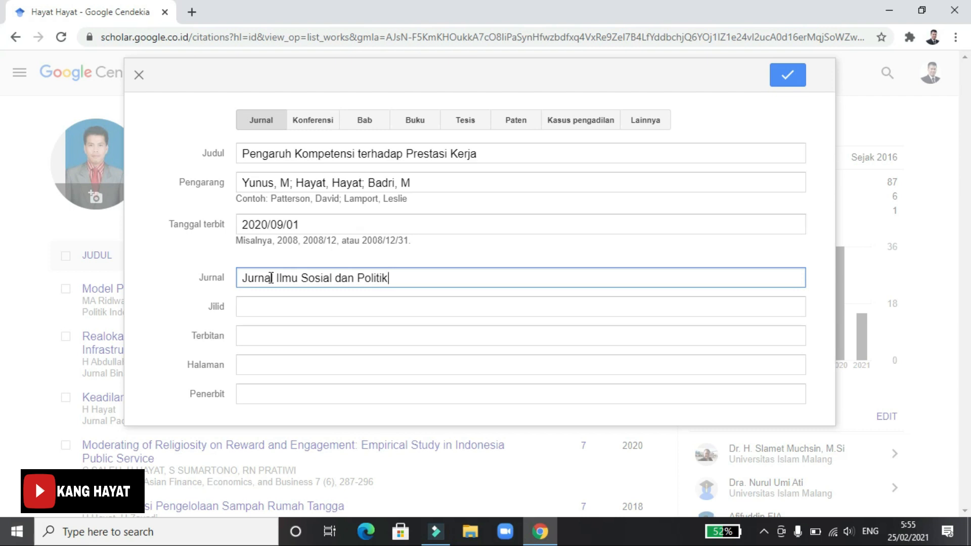
Step: Set the article's volume to 3 and its issue to 1
click(271, 311)
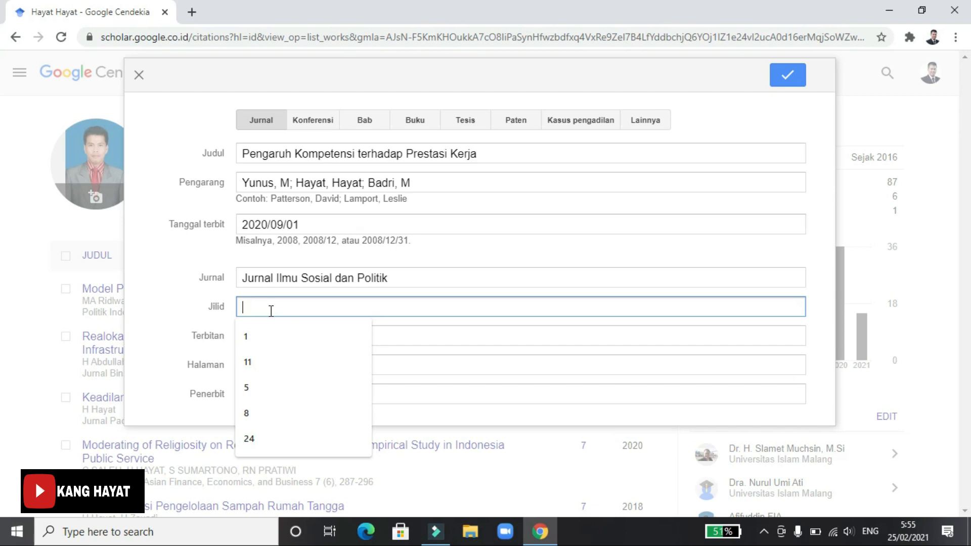
text(3)
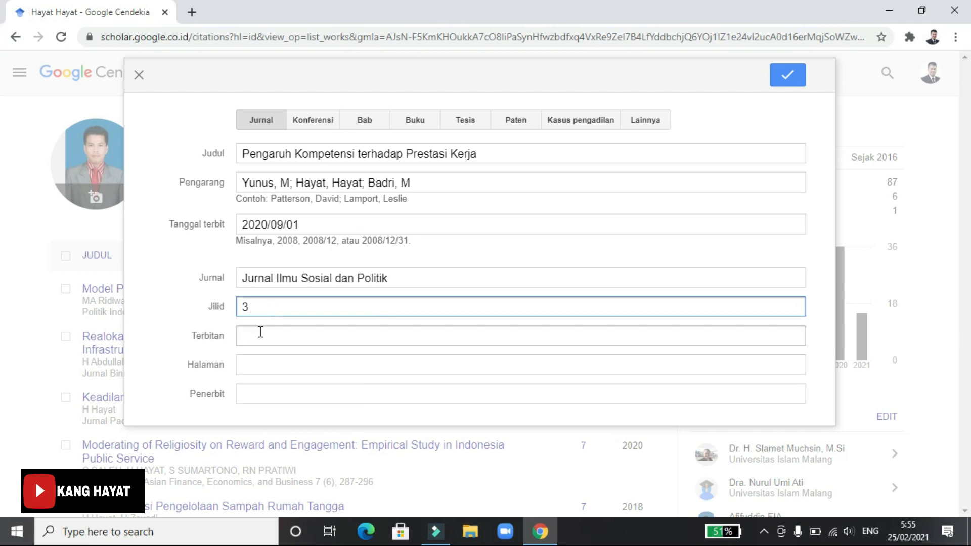
click(260, 332)
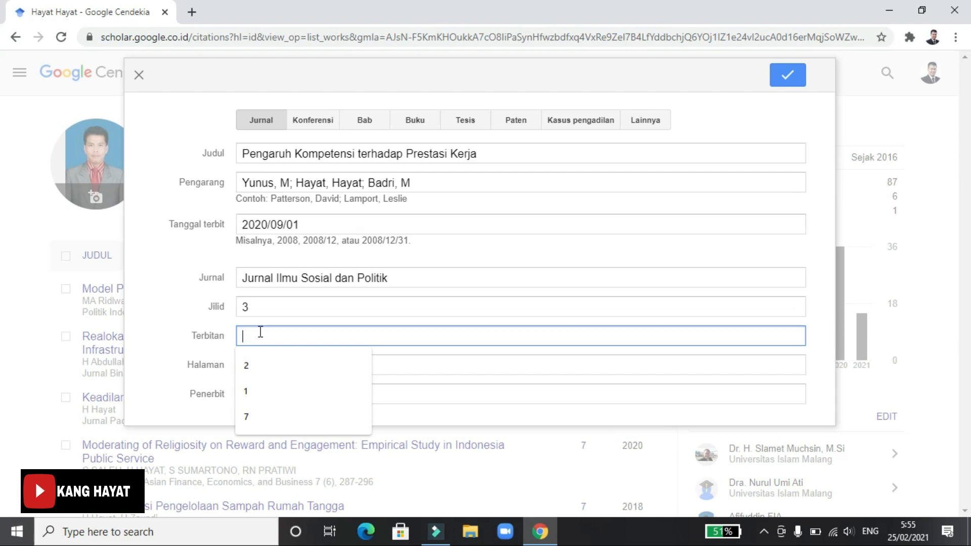
click(258, 308)
click(245, 331)
text(1)
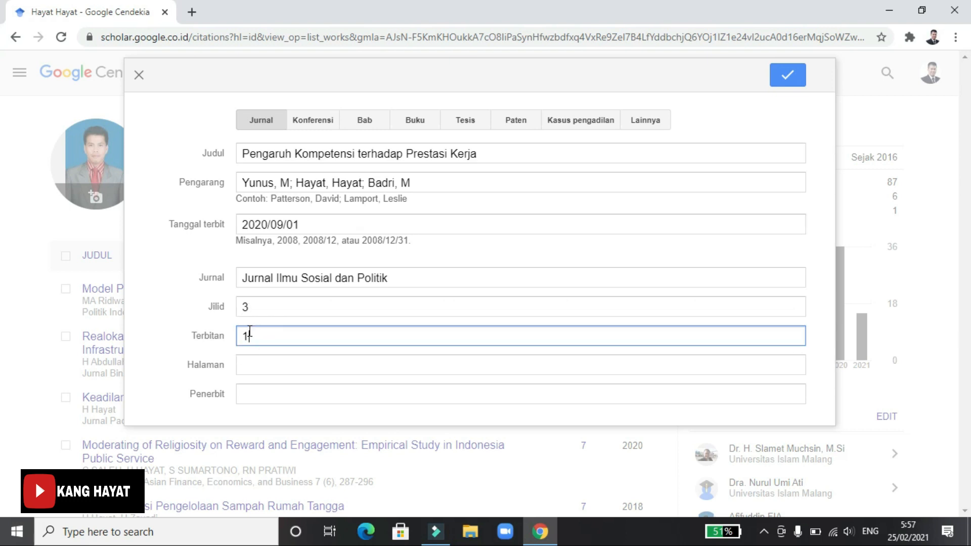
Step: Set the page range to 563-572 and enter "LPPM Universitas Islam Malang" as the publisher
click(261, 368)
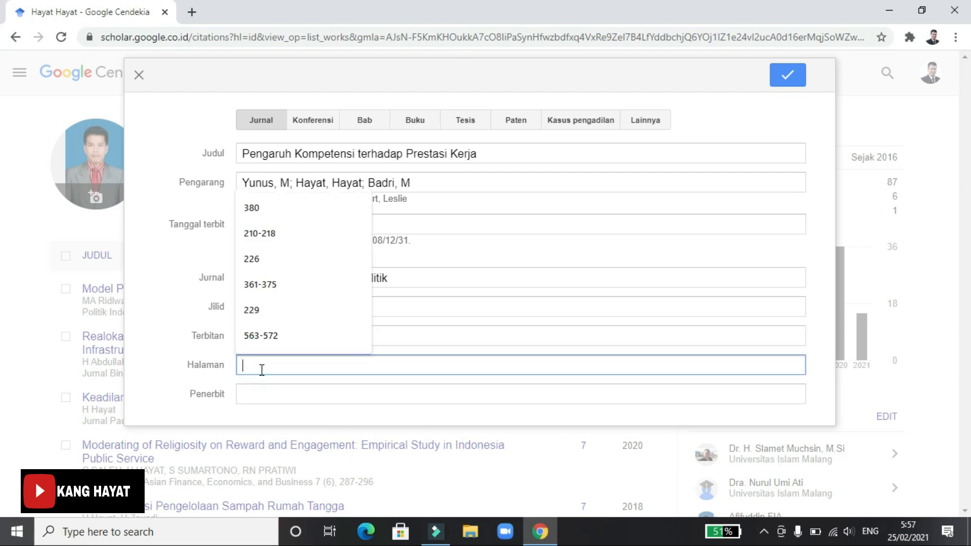
click(264, 335)
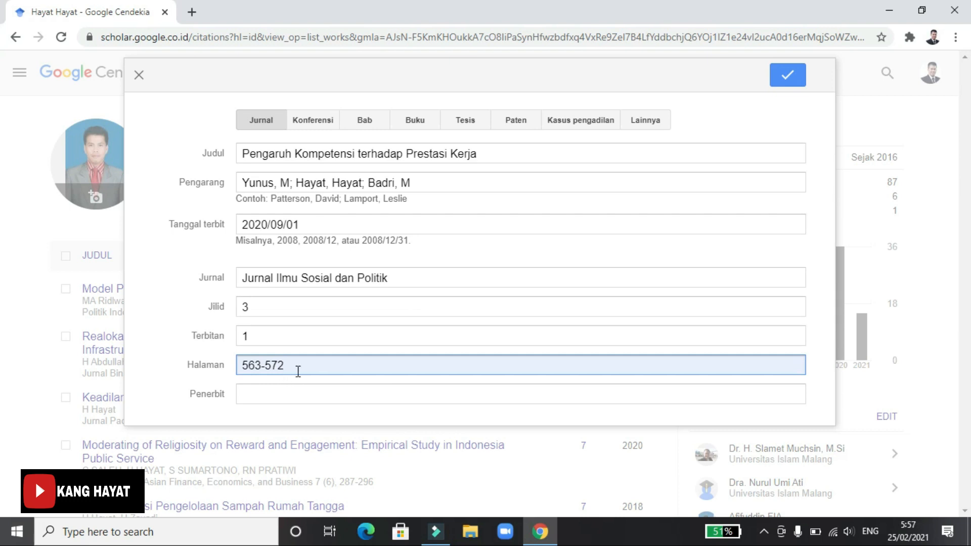
click(252, 397)
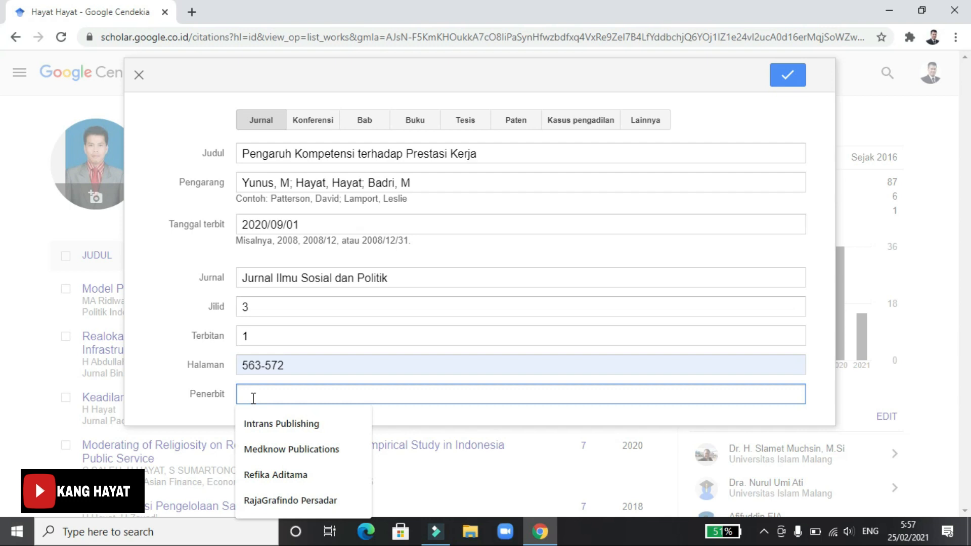
text(L)
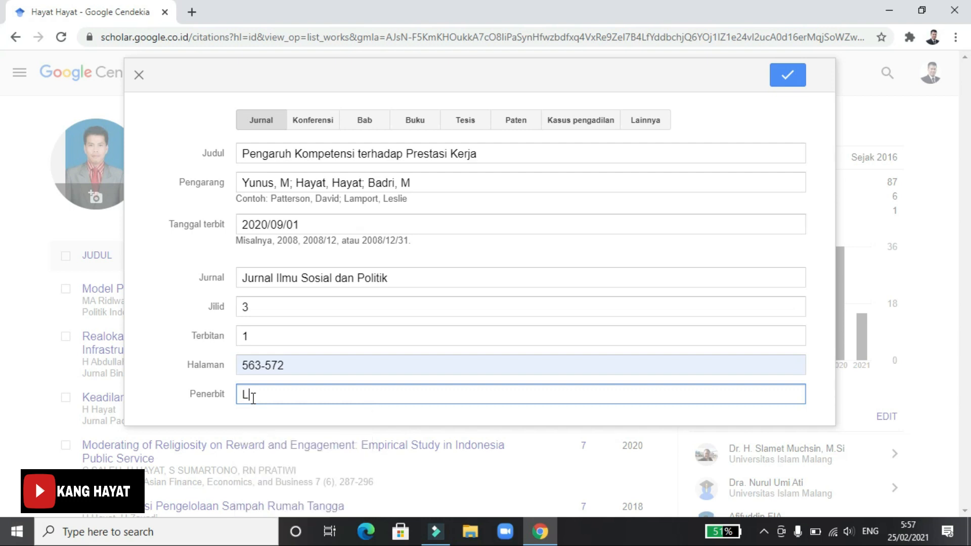
text(PPM Universitas Islam Malang)
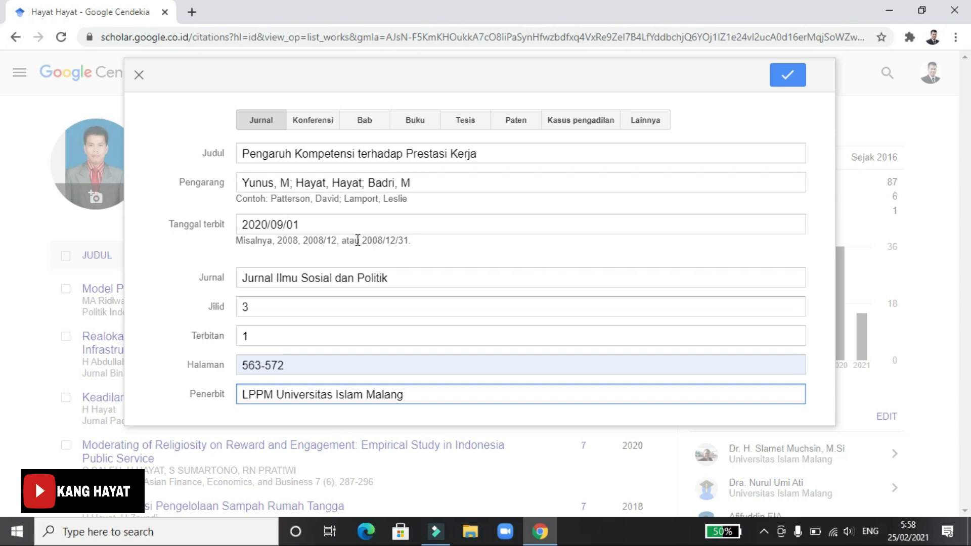
Step: Compare the fields of the journal and conference publication types, ending with the conference type displayed
click(310, 125)
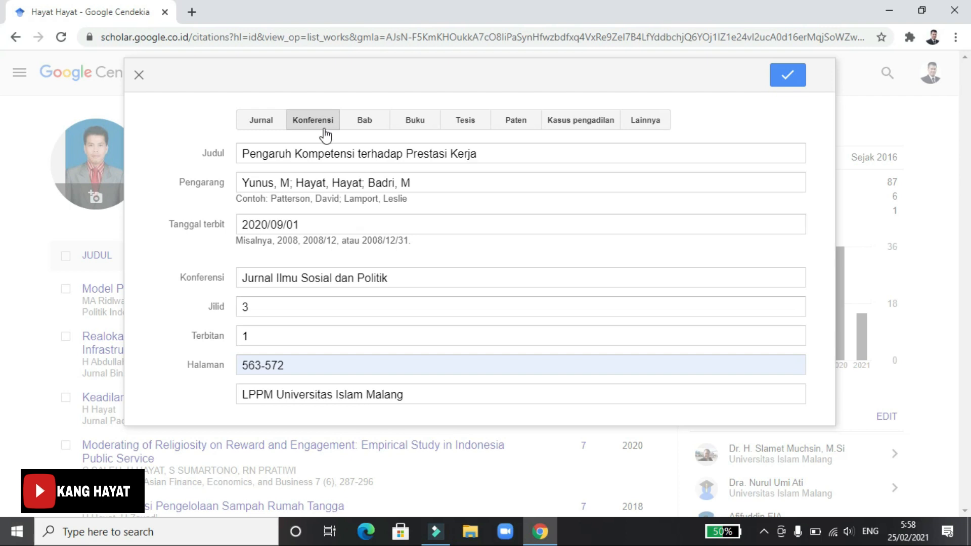
click(258, 115)
click(306, 124)
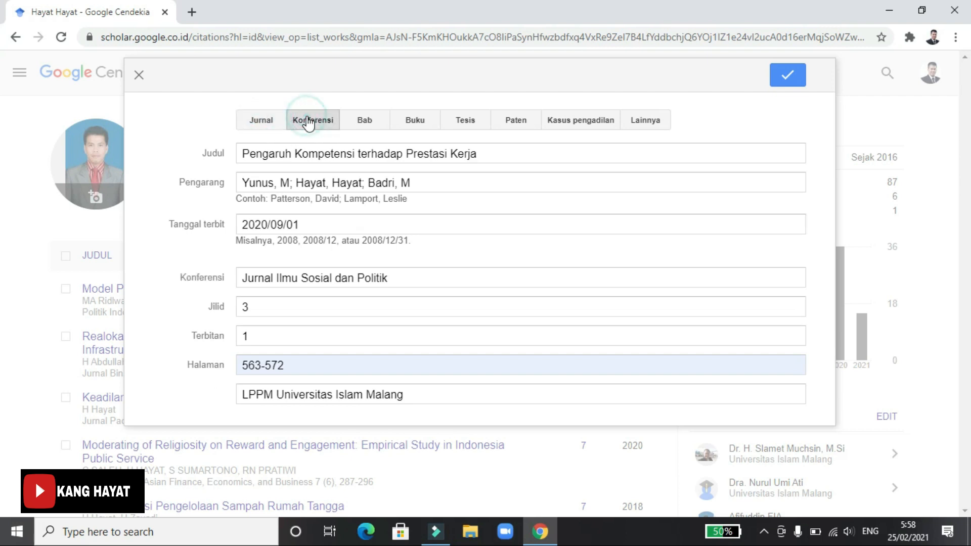
click(278, 123)
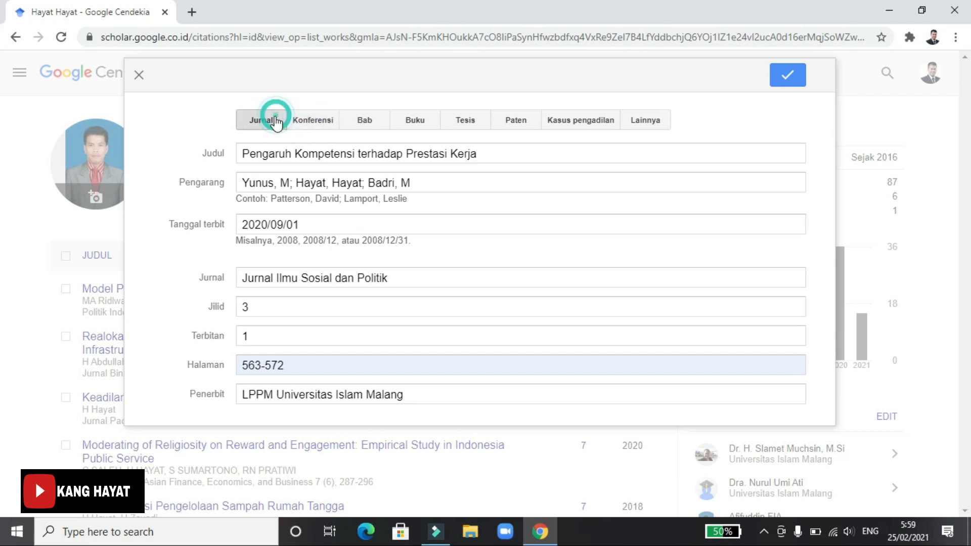
click(325, 127)
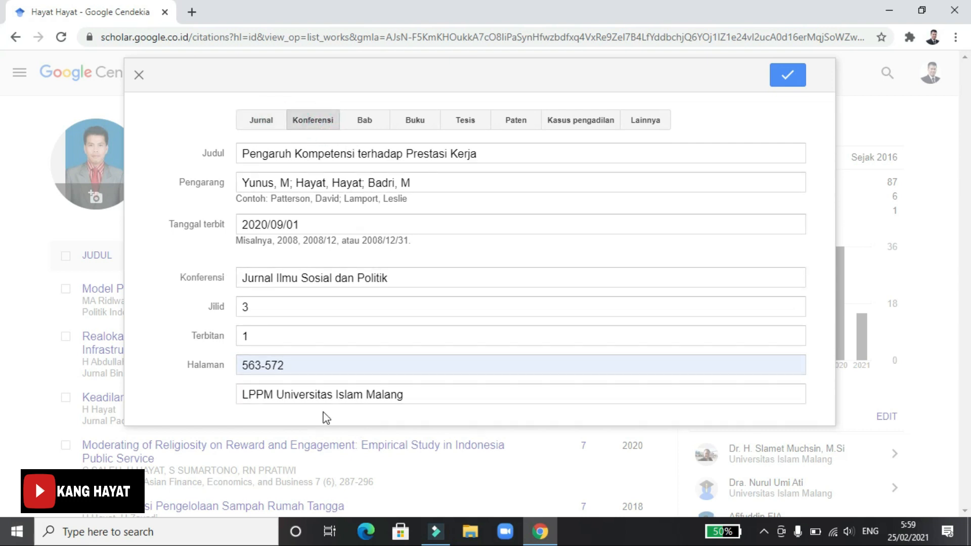
Step: Check the fields of the book chapter publication type and discard the manual article entry
click(369, 126)
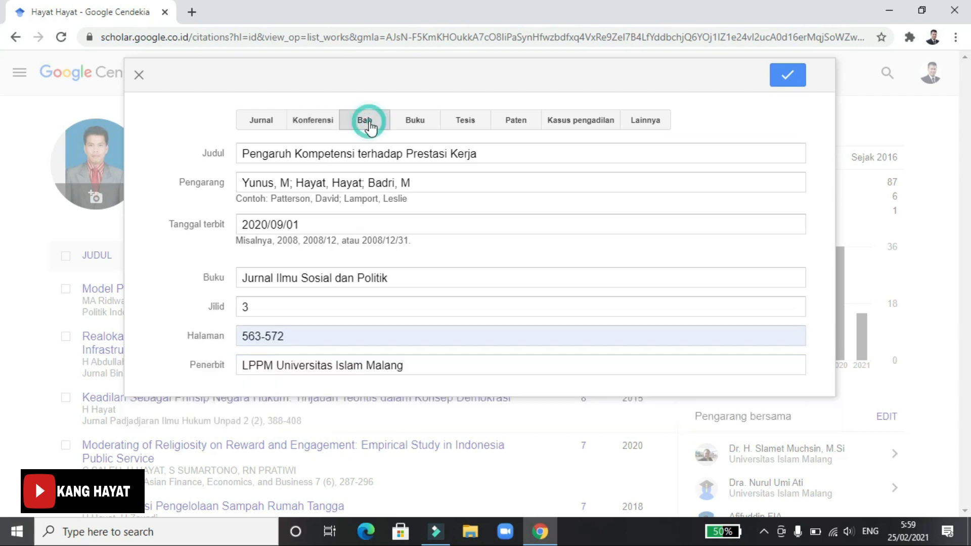
click(136, 74)
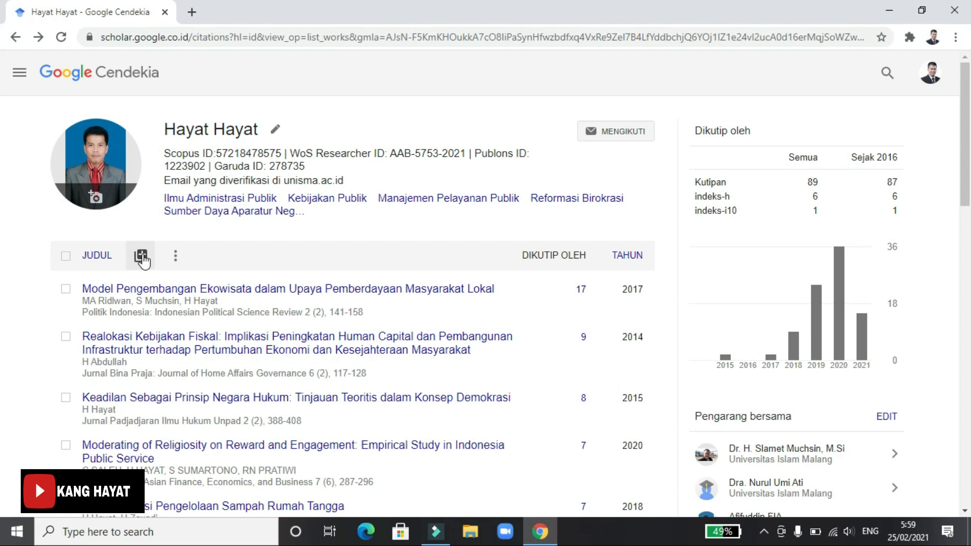
Step: Start a new manual entry of the book type and title it "HUKUM DAN KEBIJAKAN PUBLIK"
click(142, 258)
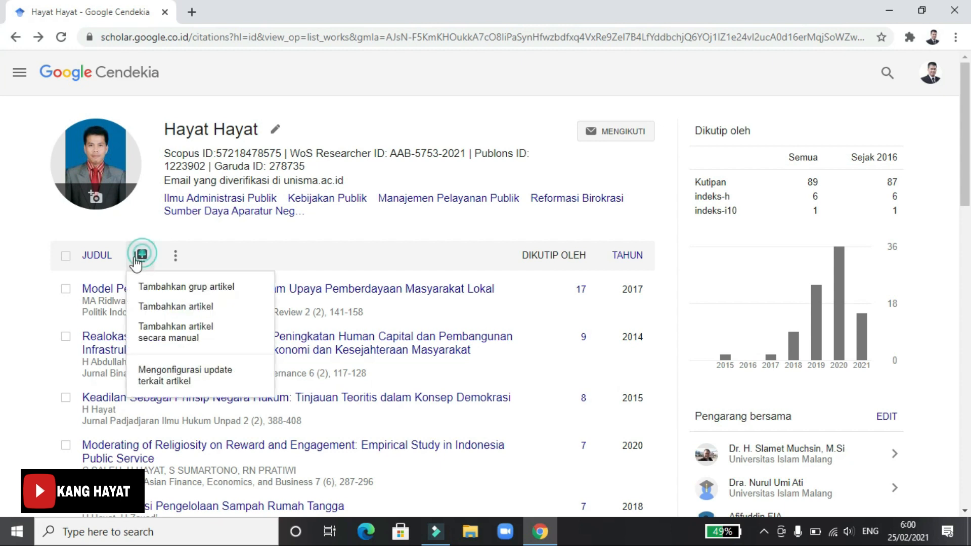
click(180, 340)
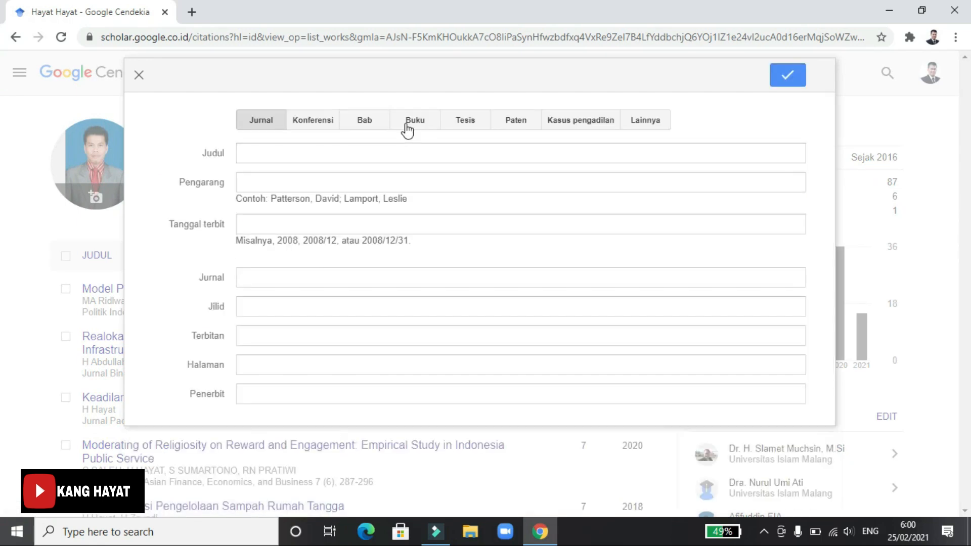
click(408, 121)
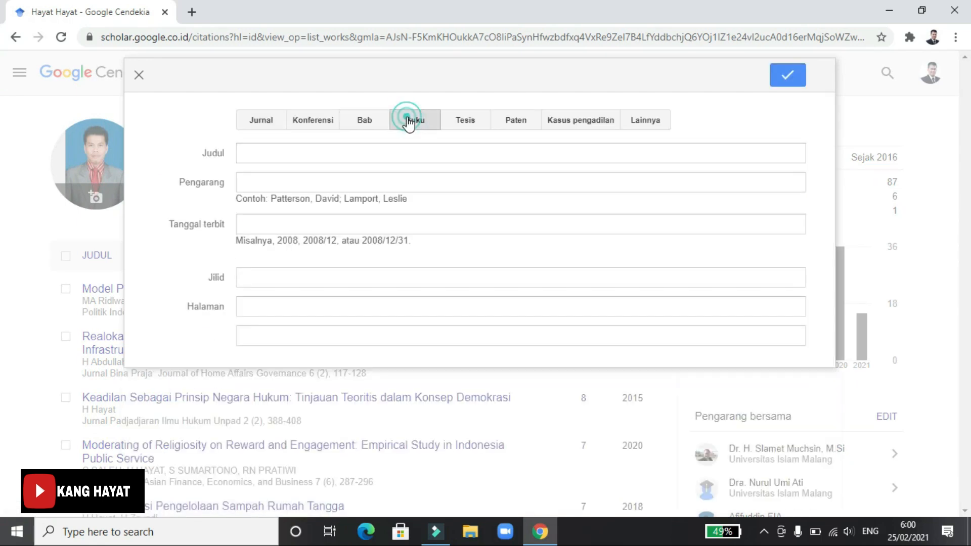
click(363, 147)
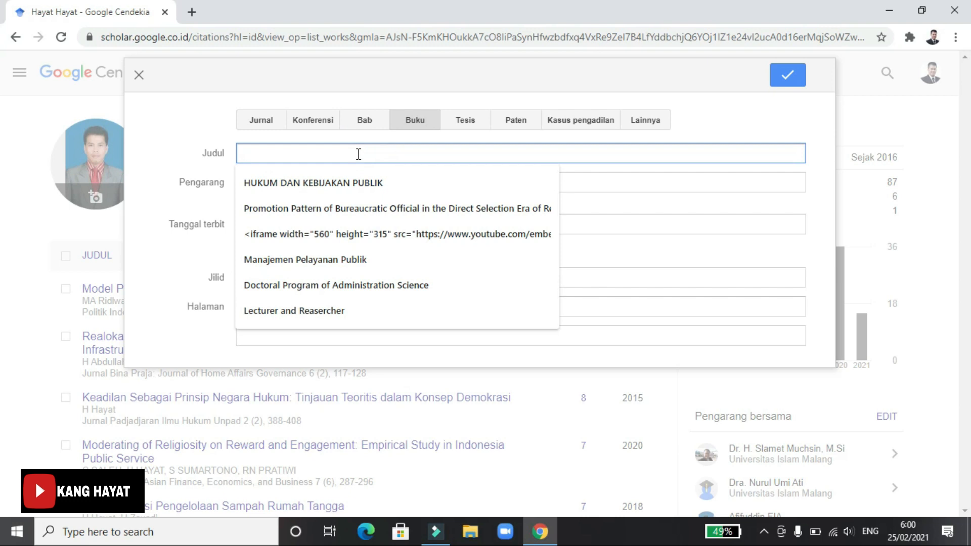
click(364, 181)
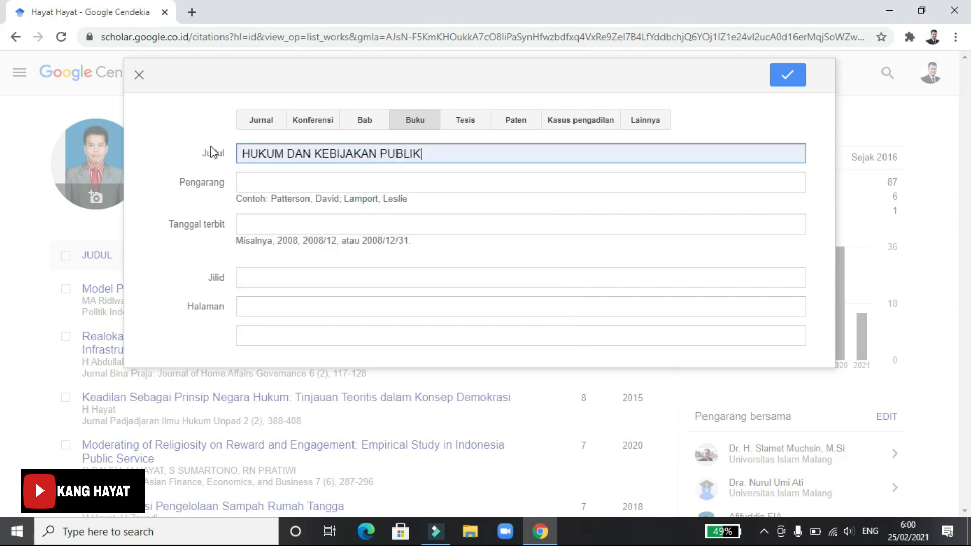
Step: Fill in the suggested three-author list and complete the first author's name in surname, given-name format
click(264, 183)
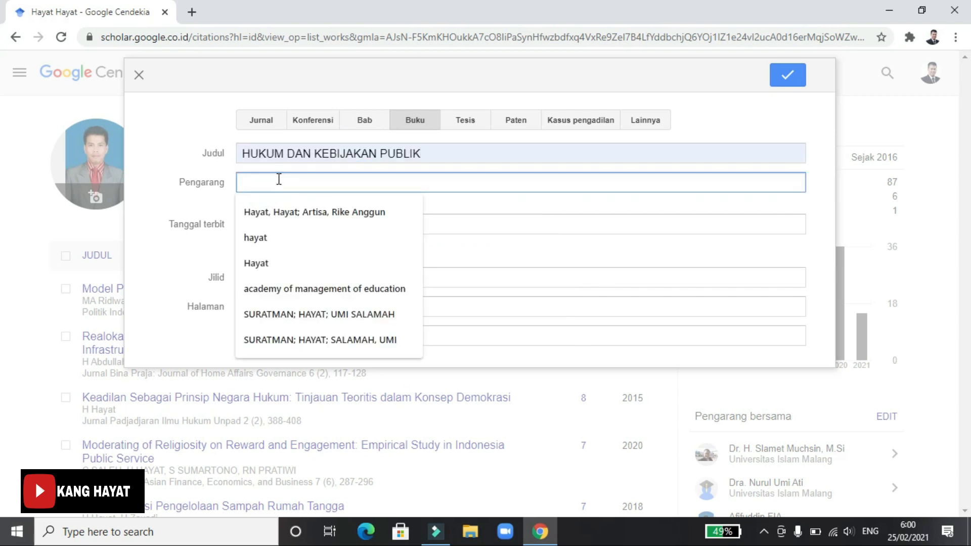
click(275, 318)
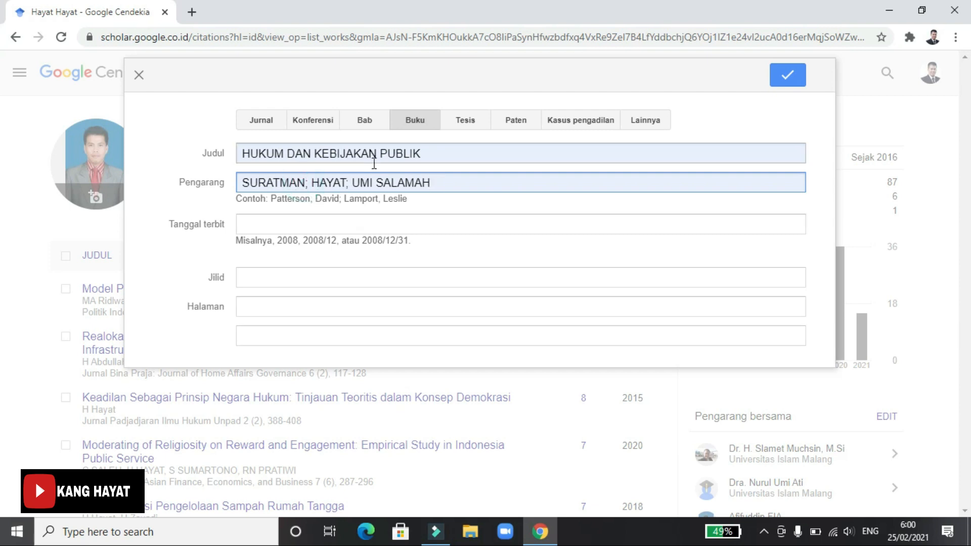
text(, )
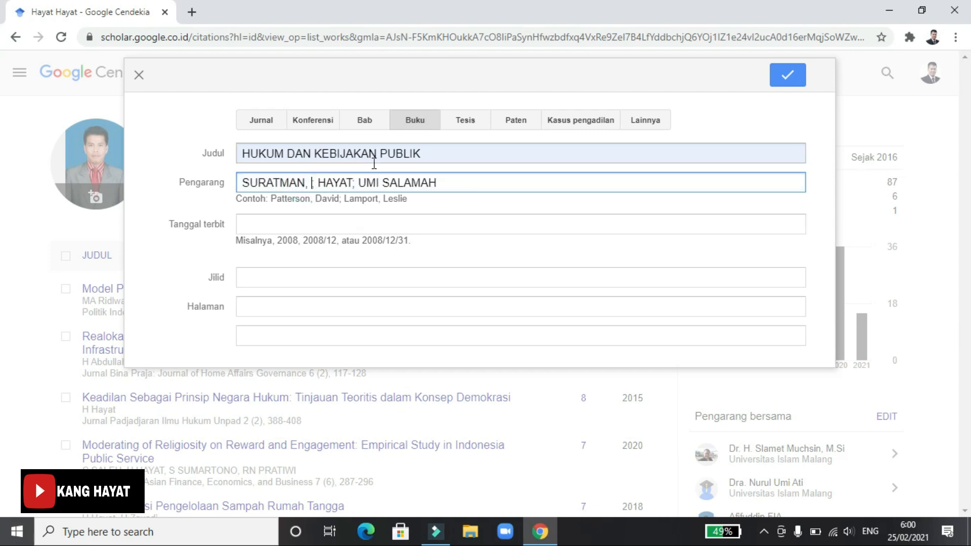
text(SURATMA)
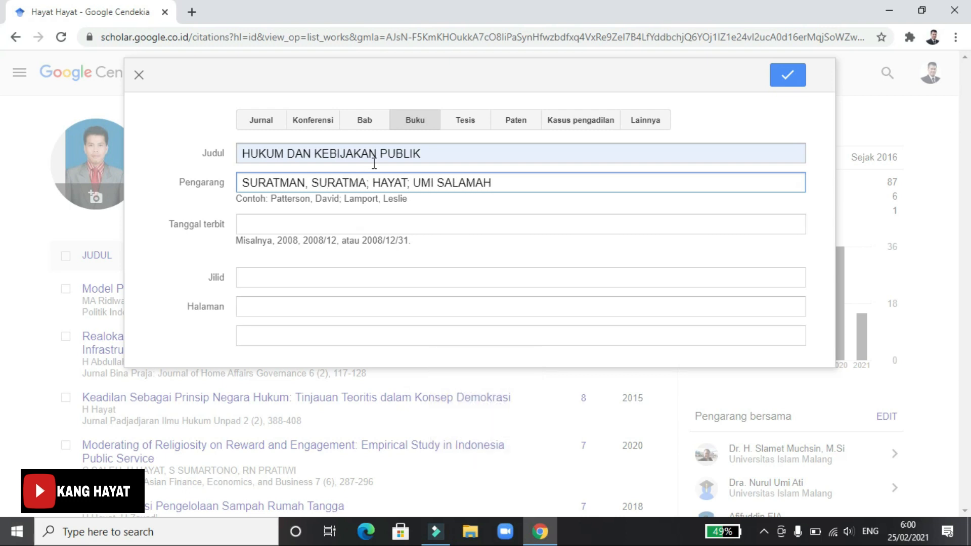
text(N)
Step: Complete the second author's name in surname, given-name format with a comma between the parts
key(Right)
key(Right)
key(Right)
key(Right)
key(Right)
key(Right)
key(Right)
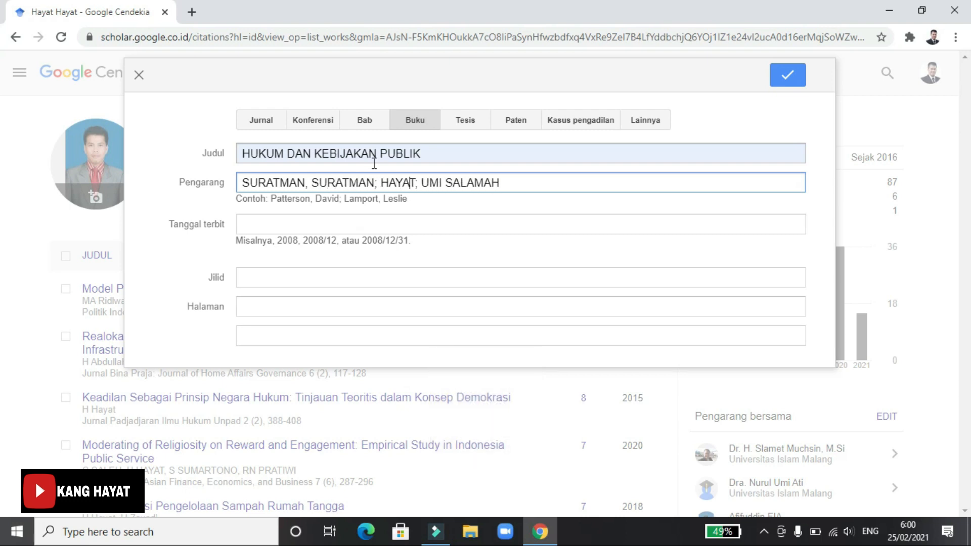
text(, HAYAT)
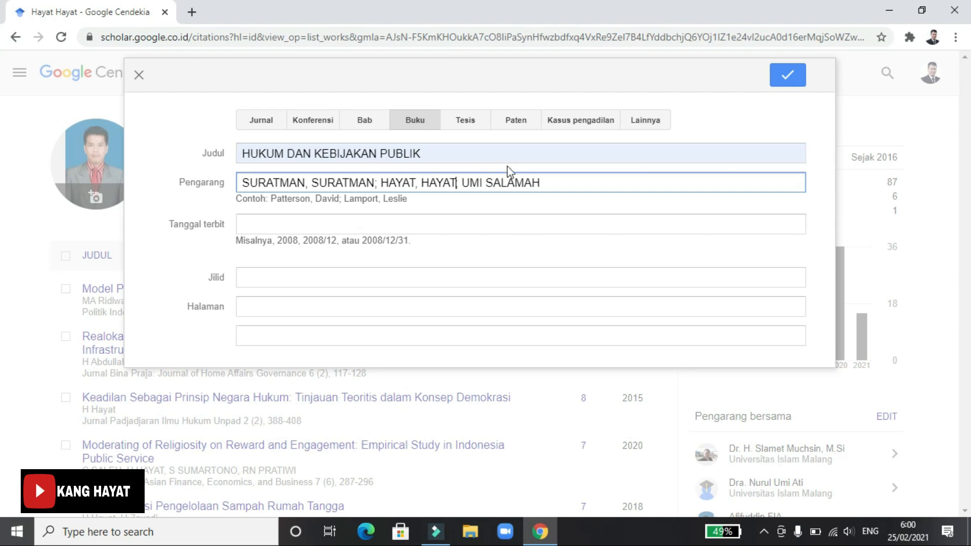
Step: Reorder the third author's name so the surname comes first, followed by a comma and the given name
click(488, 182)
key(BackSpace)
key(BackSpace)
key(BackSpace)
key(BackSpace)
key(BackSpace)
key(End)
text(, UMI)
Step: Set the book's publication date to 2019
click(289, 224)
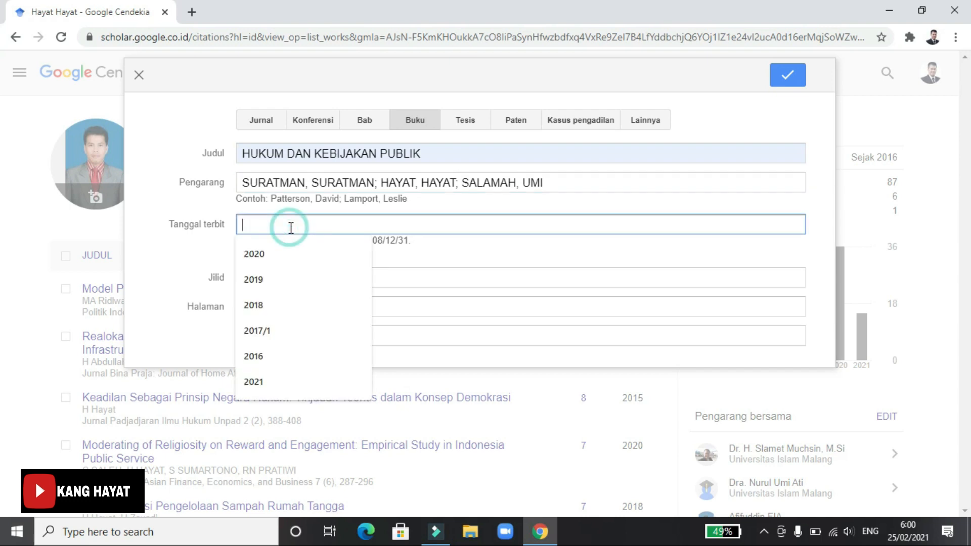
click(277, 280)
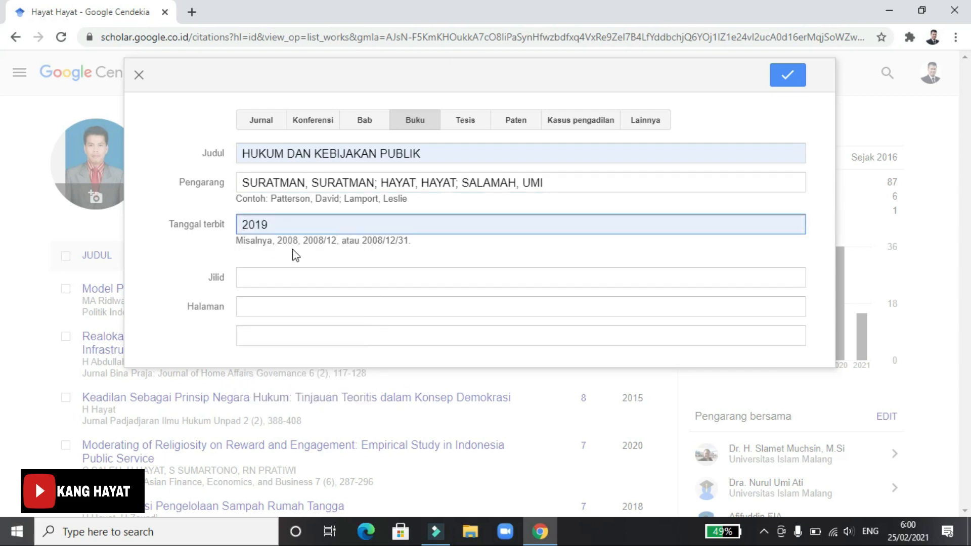
Step: Set the book's volume to 2 and its pages to 226
click(294, 279)
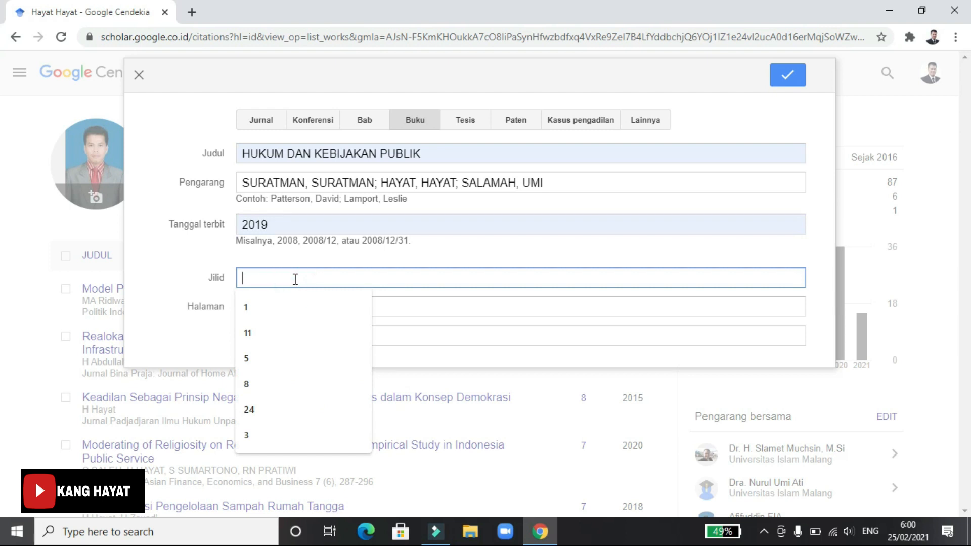
click(265, 303)
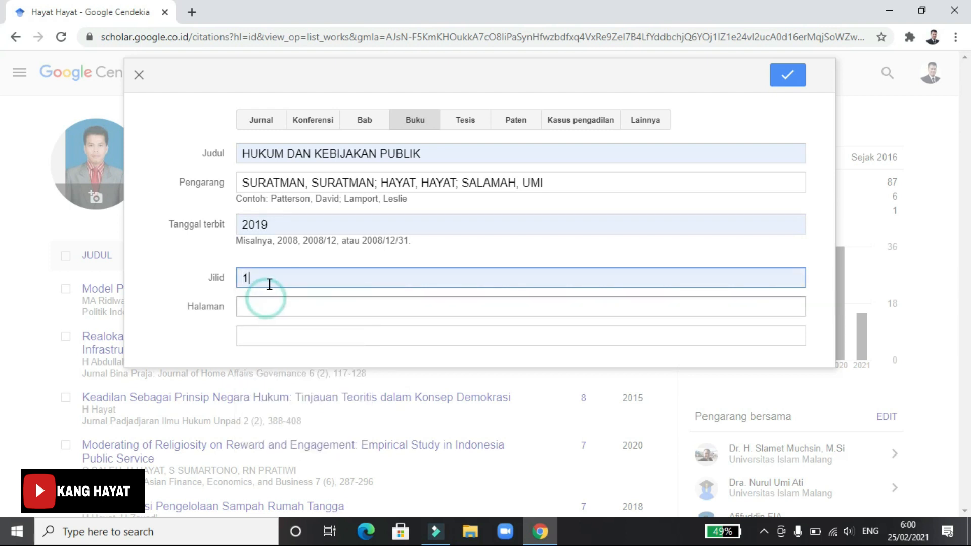
key(BackSpace)
text(2)
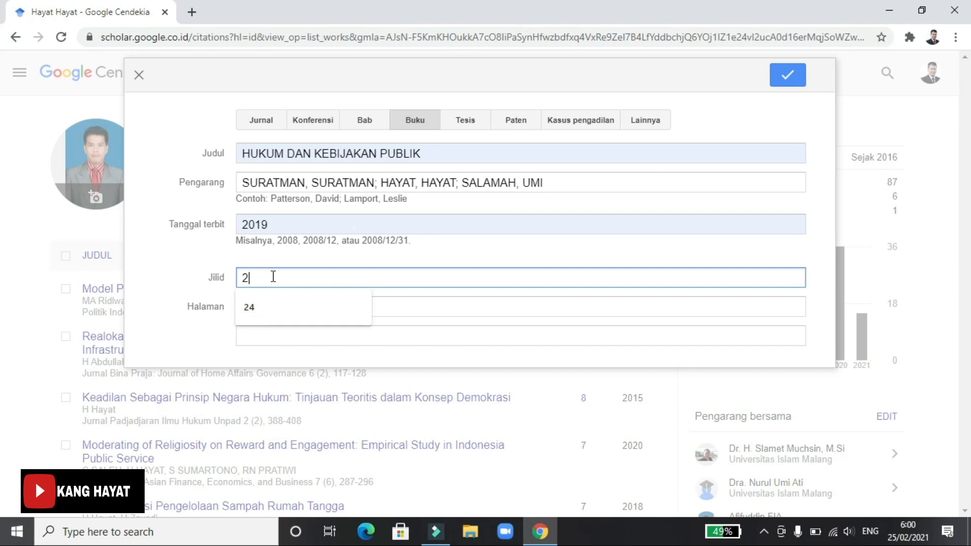
drag(273, 277, 235, 280)
click(190, 267)
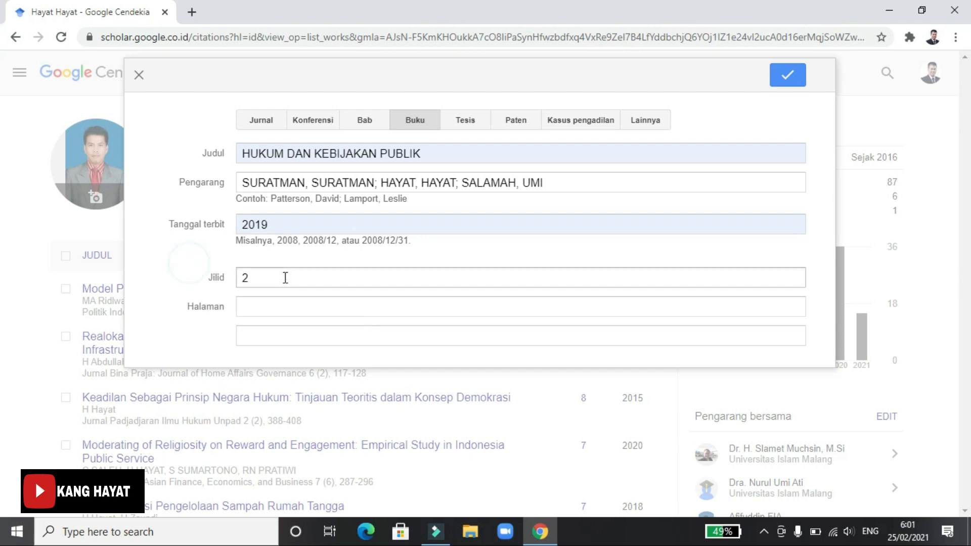
click(262, 309)
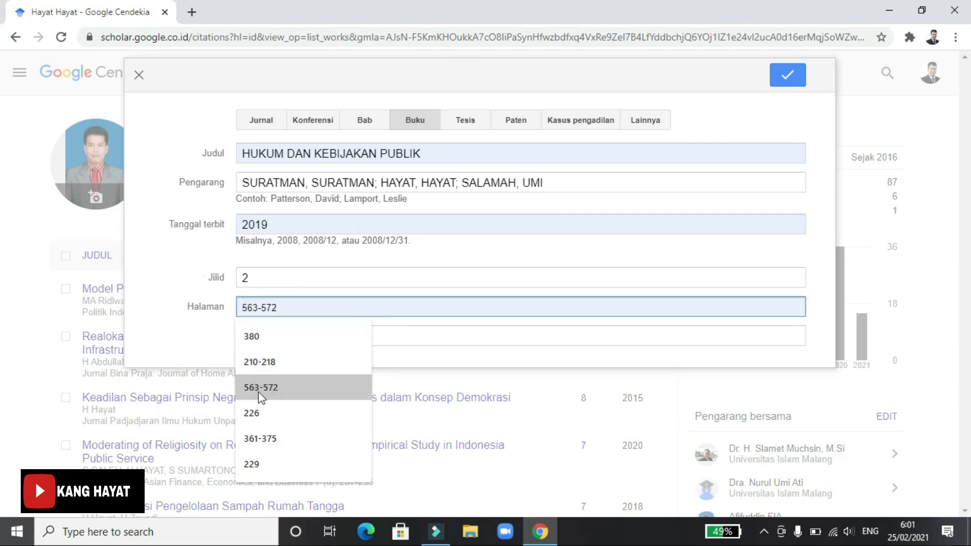
click(260, 424)
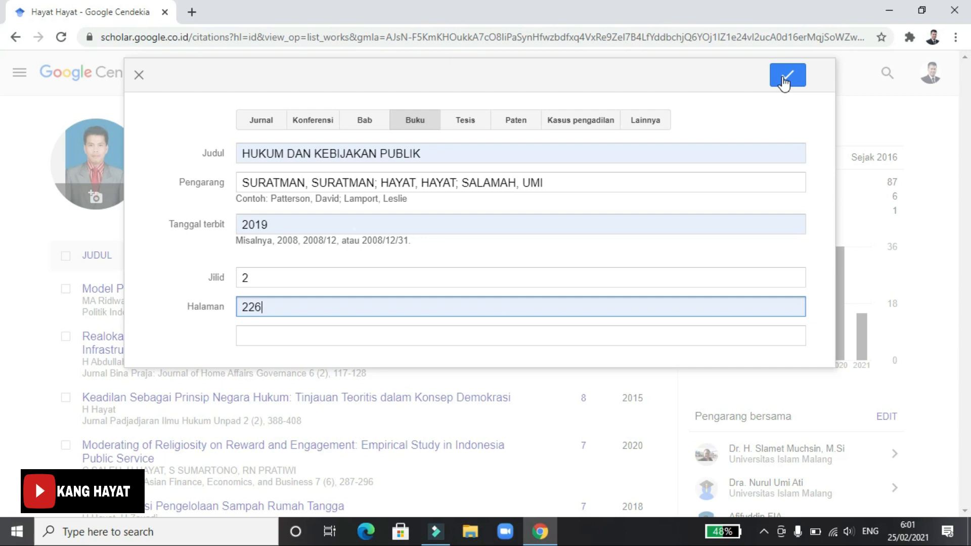
Step: Check the fields of the thesis, patent, court case and other publication types, and close the form without saving
click(486, 124)
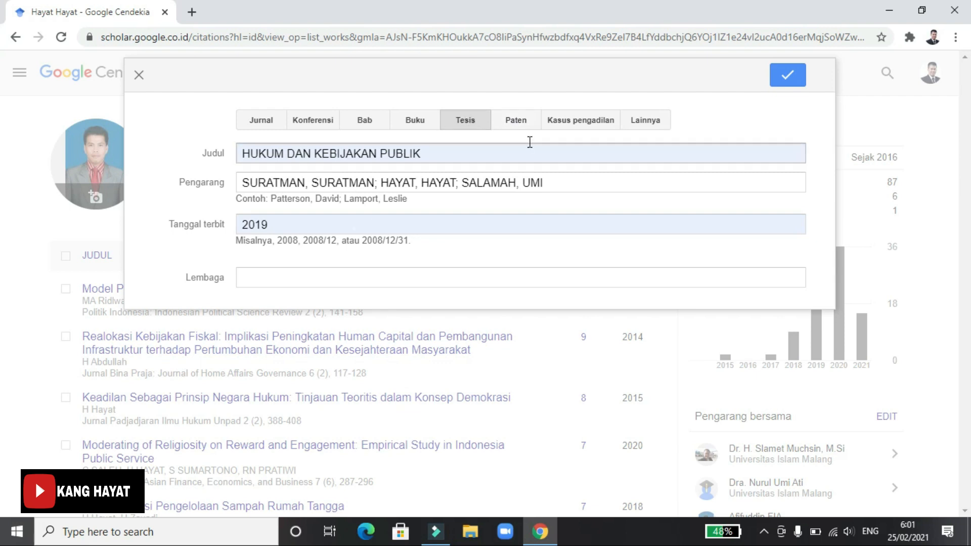
click(516, 123)
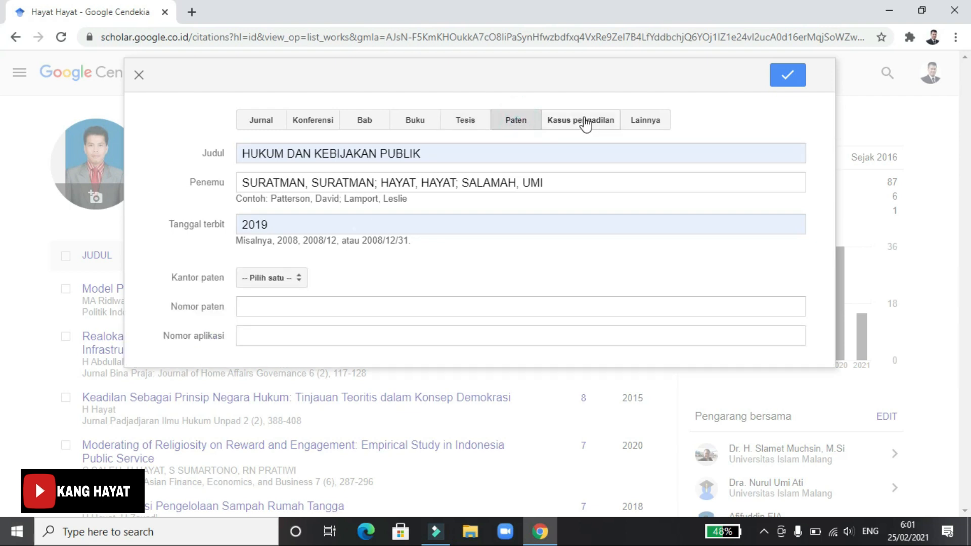
click(581, 122)
click(635, 129)
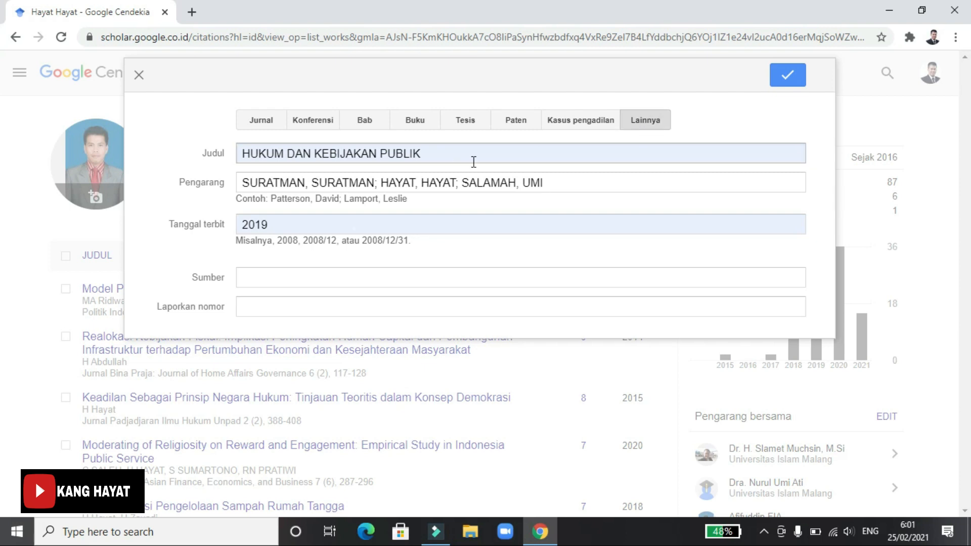
click(141, 78)
Step: Look through the profile's publication list for the book "HUKUM DAN KEBIJAKAN PUBLIK" and return to the start of the profile
scroll(173, 418, down, 3)
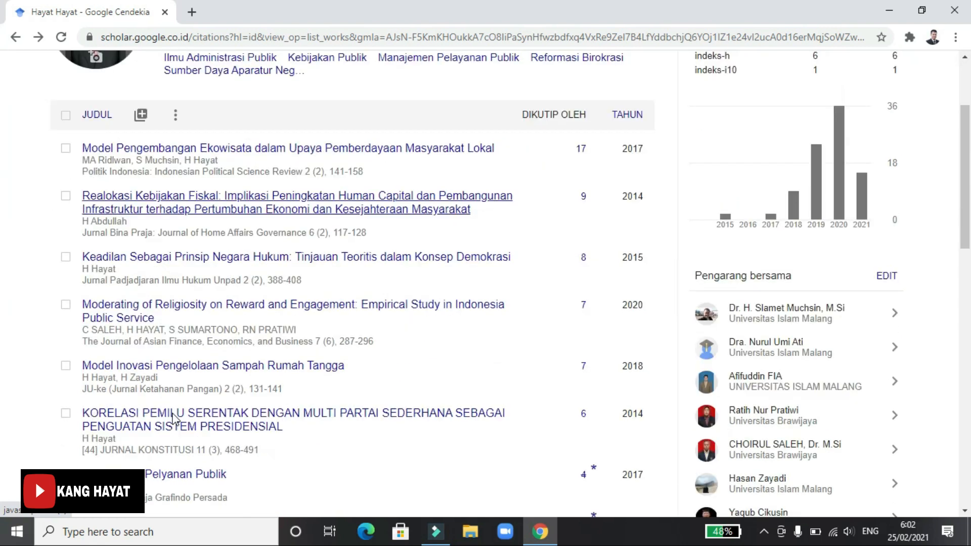
scroll(174, 418, down, 2)
scroll(170, 413, down, 10)
scroll(246, 328, down, 5)
scroll(246, 328, up, 11)
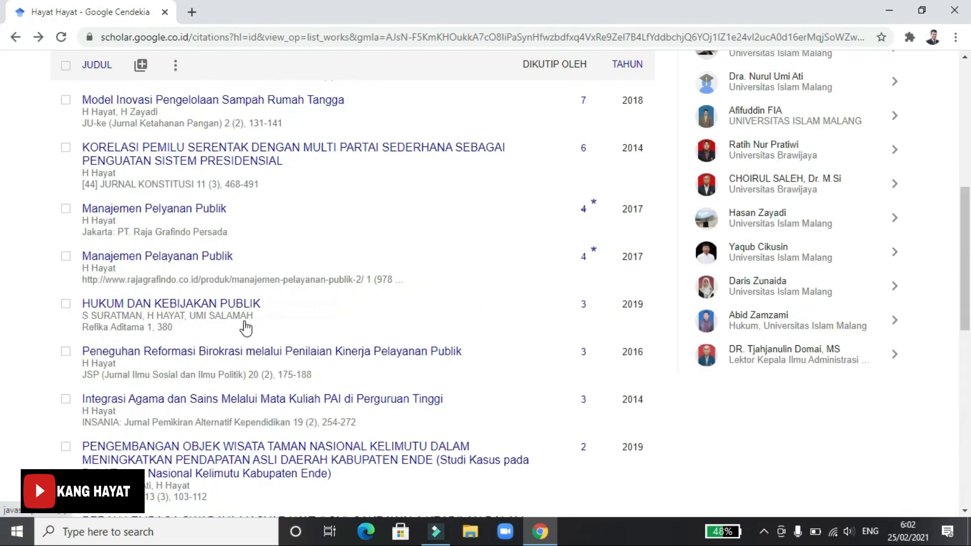
scroll(246, 328, up, 8)
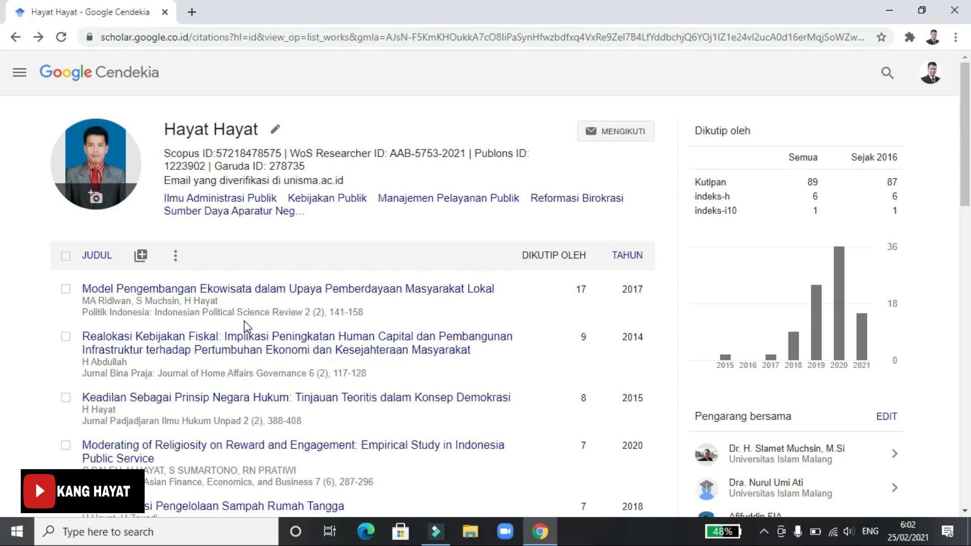